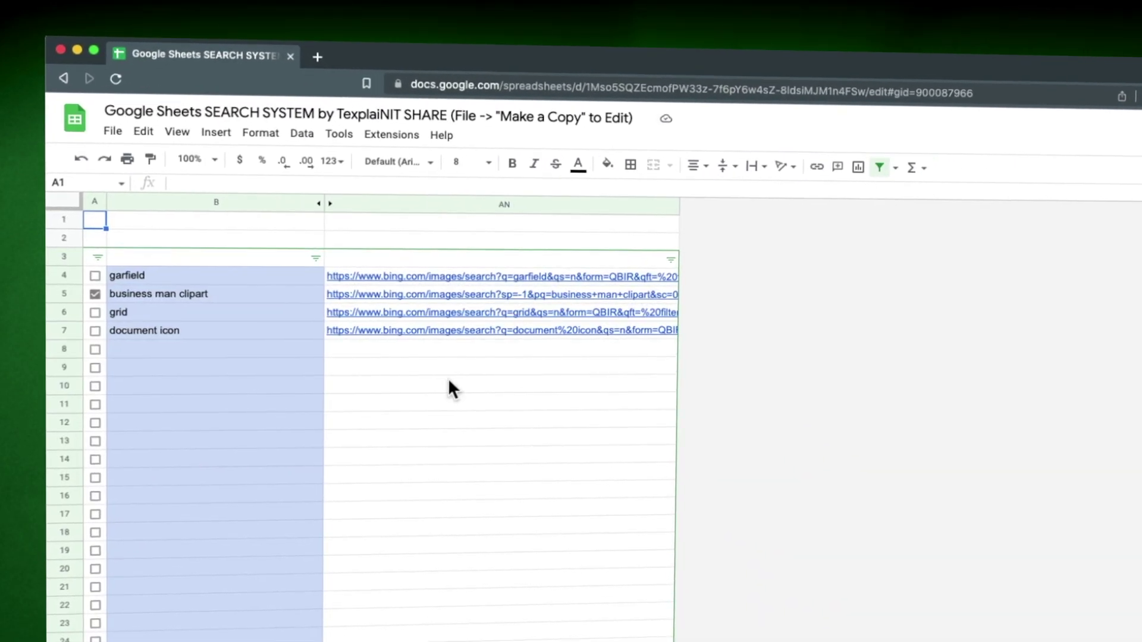
Open the garfield and business man clipart Bing image results, then return to the spreadsheet.
{"action": "left_click", "coordinate": [409, 271]}
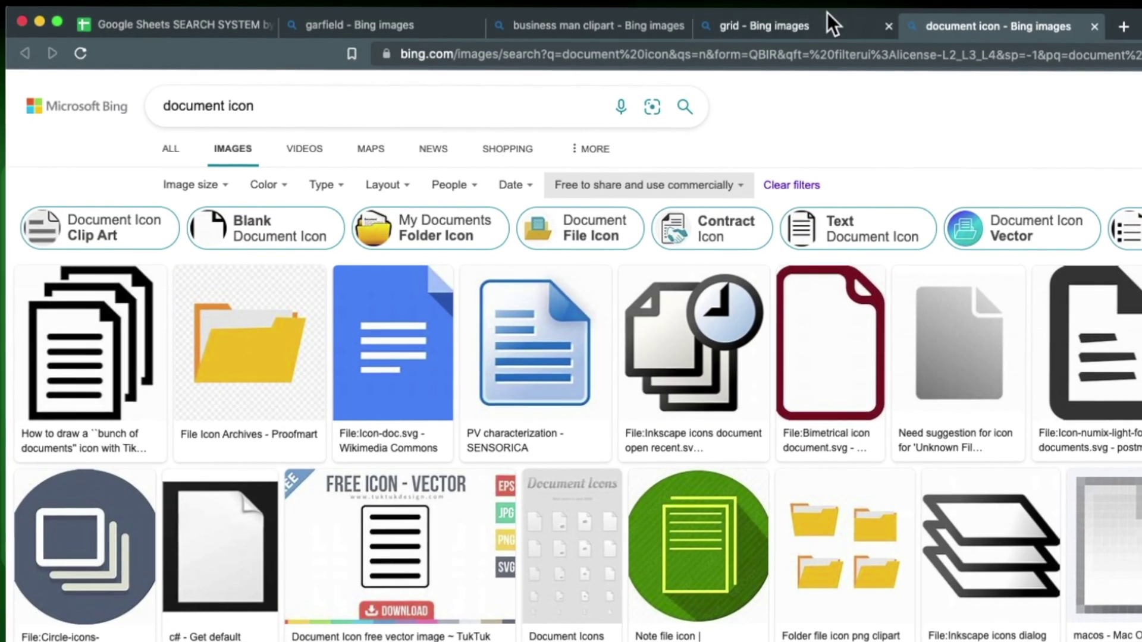
{"action": "left_click", "coordinate": [593, 29]}
{"action": "left_click", "coordinate": [219, 26]}
{"action": "left_click", "coordinate": [227, 488]}
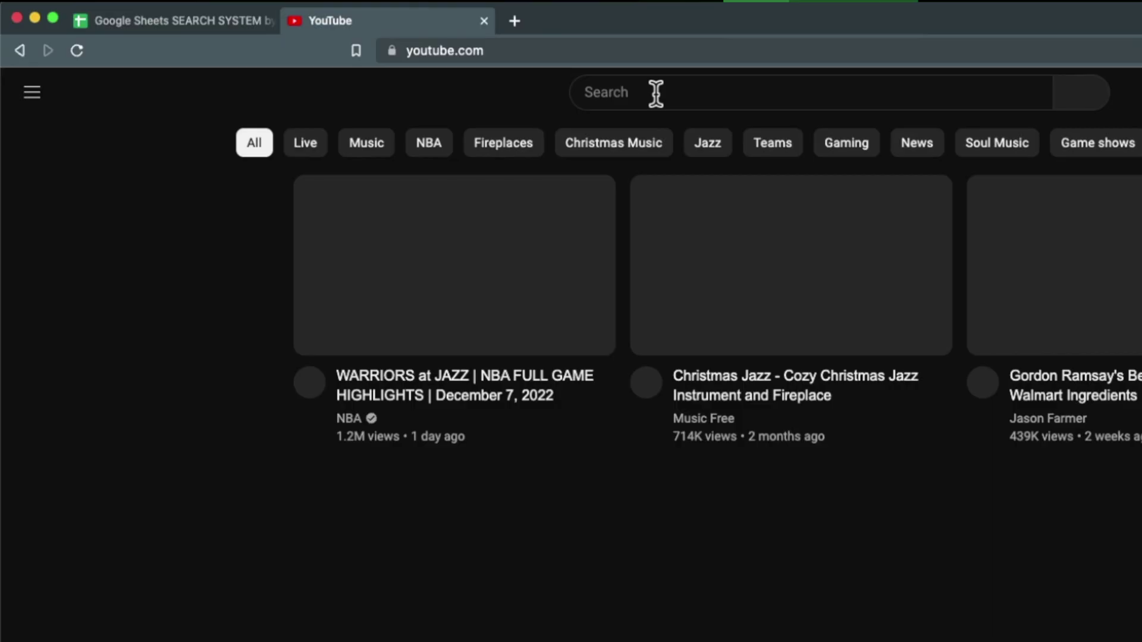
Search YouTube for black hole and filter the results to HD.
{"action": "left_click", "coordinate": [655, 92]}
{"action": "type", "text": "black hole"}
{"action": "key", "text": "Return"}
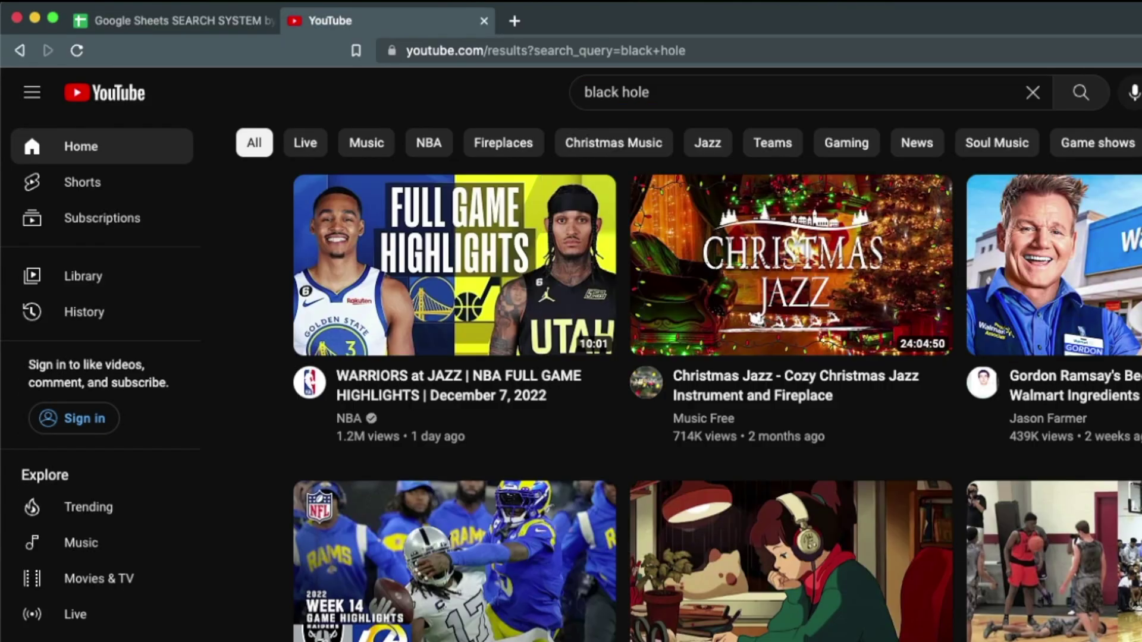
{"action": "left_click", "coordinate": [427, 149]}
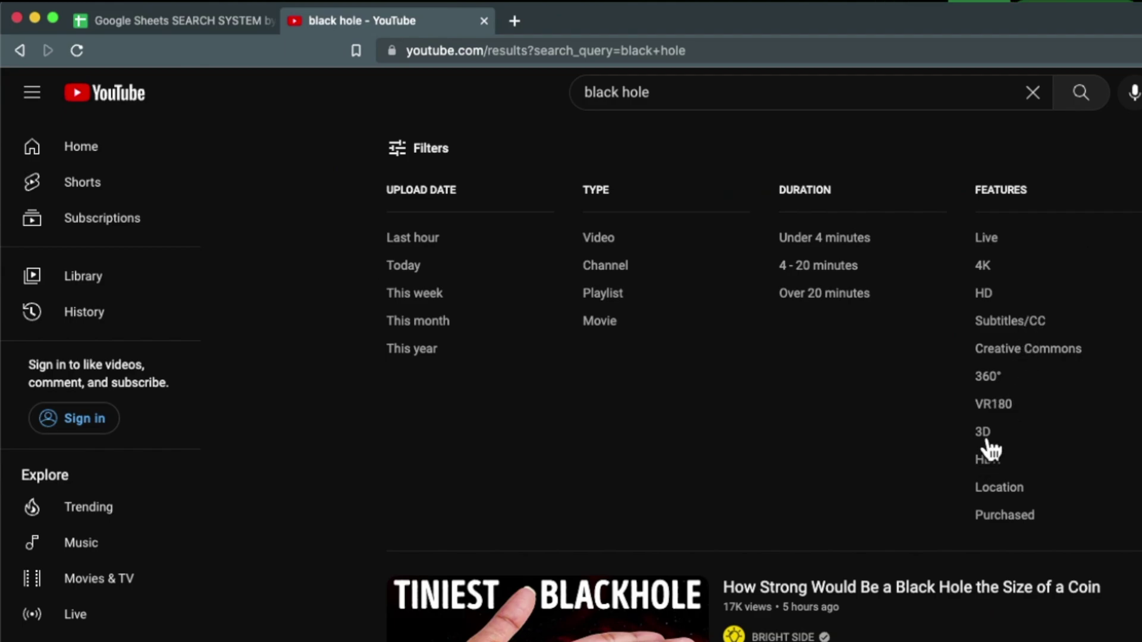
{"action": "left_click", "coordinate": [981, 298]}
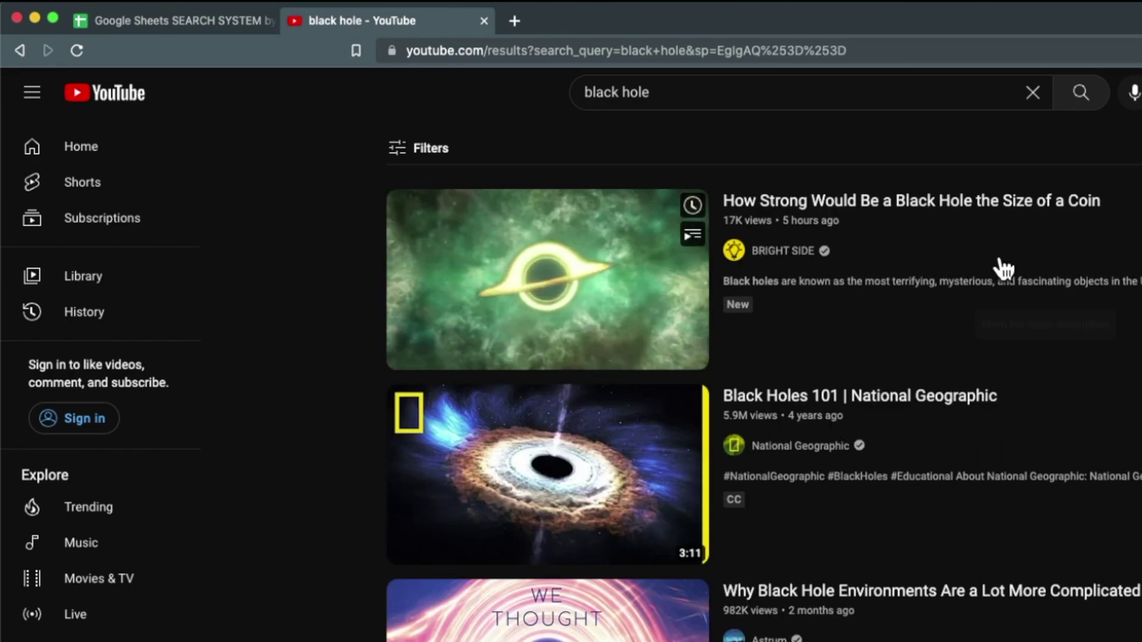
Search YouTube for quasar and filter the results to HD.
{"action": "left_click", "coordinate": [729, 95]}
{"action": "type", "text": "q"}
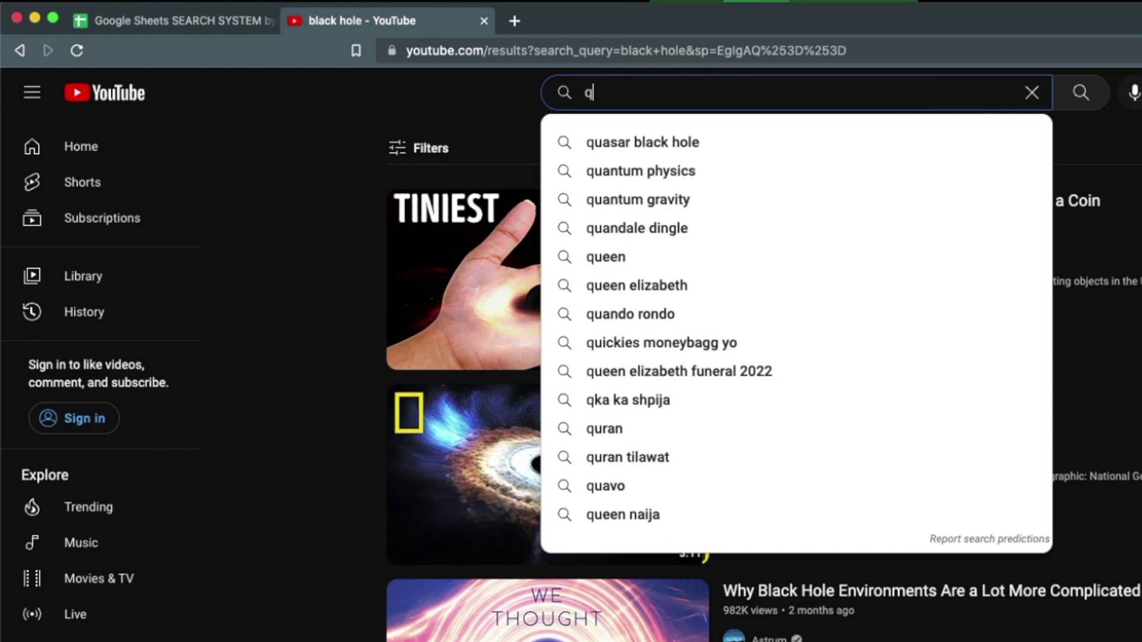
{"action": "key", "text": "BackSpace"}
{"action": "type", "text": "qi"}
{"action": "key", "text": "BackSpace"}
{"action": "type", "text": "uasar"}
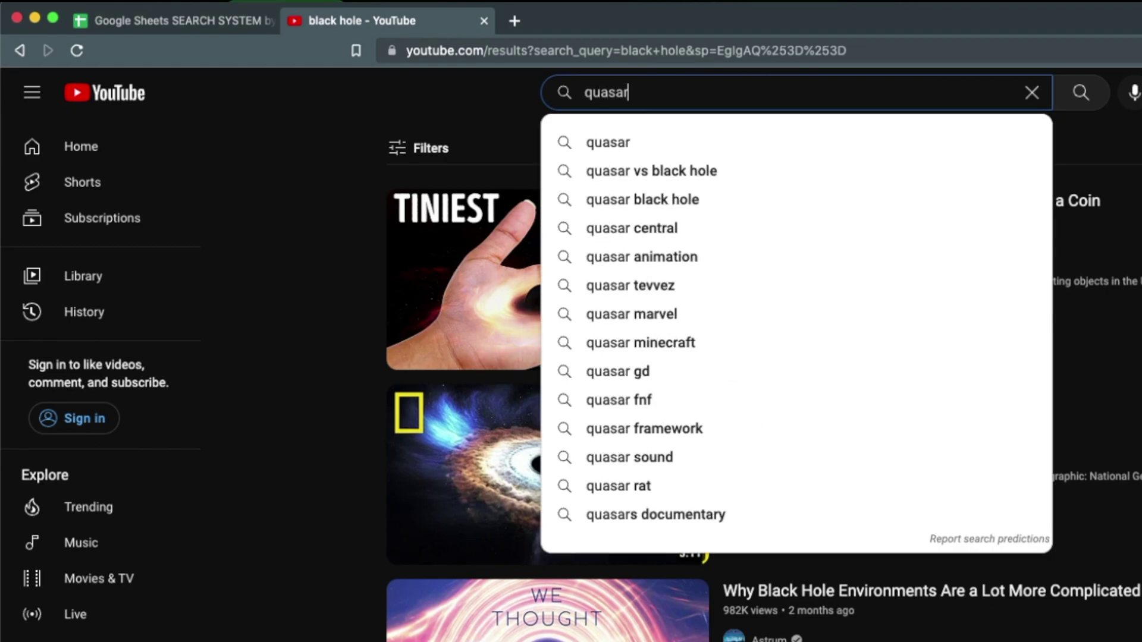
{"action": "key", "text": "Return"}
{"action": "left_click", "coordinate": [438, 156]}
{"action": "left_click", "coordinate": [985, 299]}
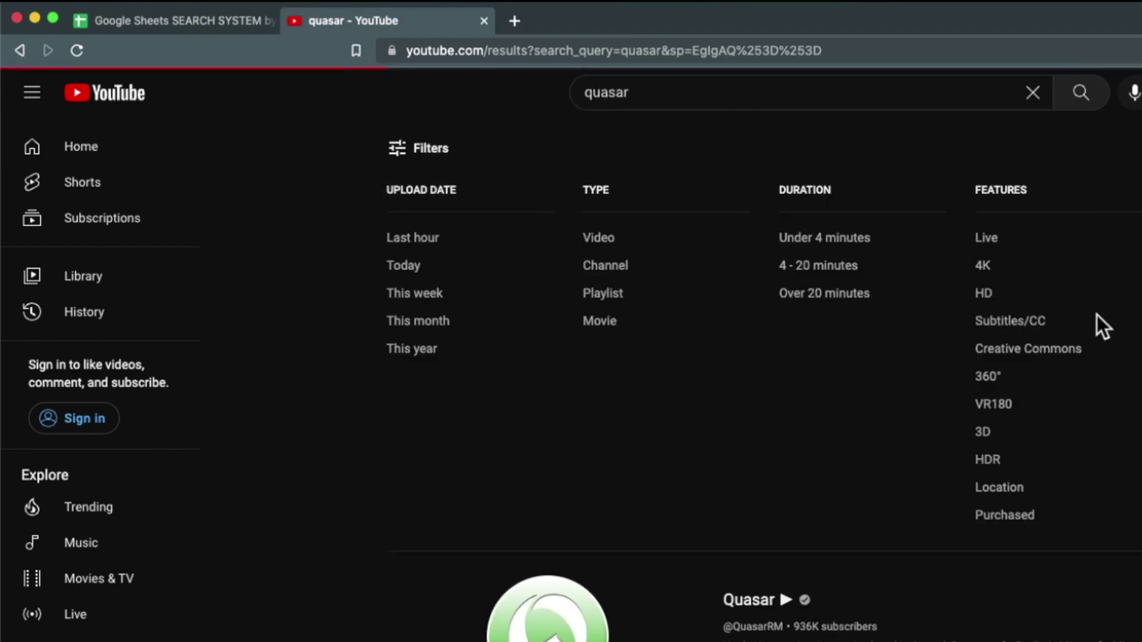
Search YouTube for galaxy view and bring up its filter options.
{"action": "left_click", "coordinate": [665, 95]}
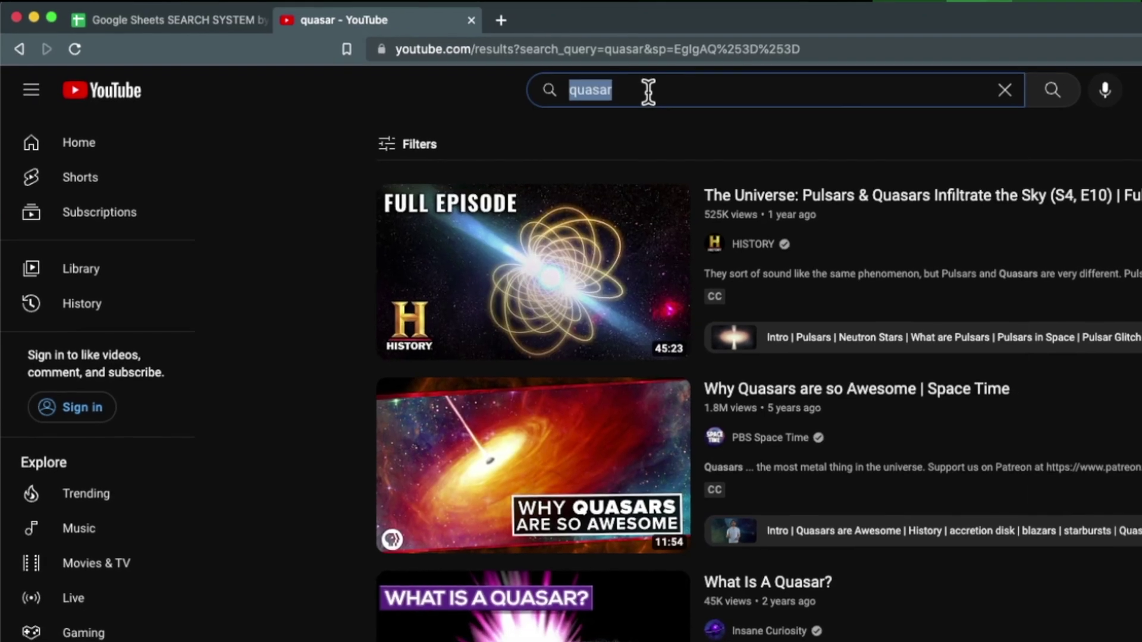
{"action": "type", "text": "galaxy view"}
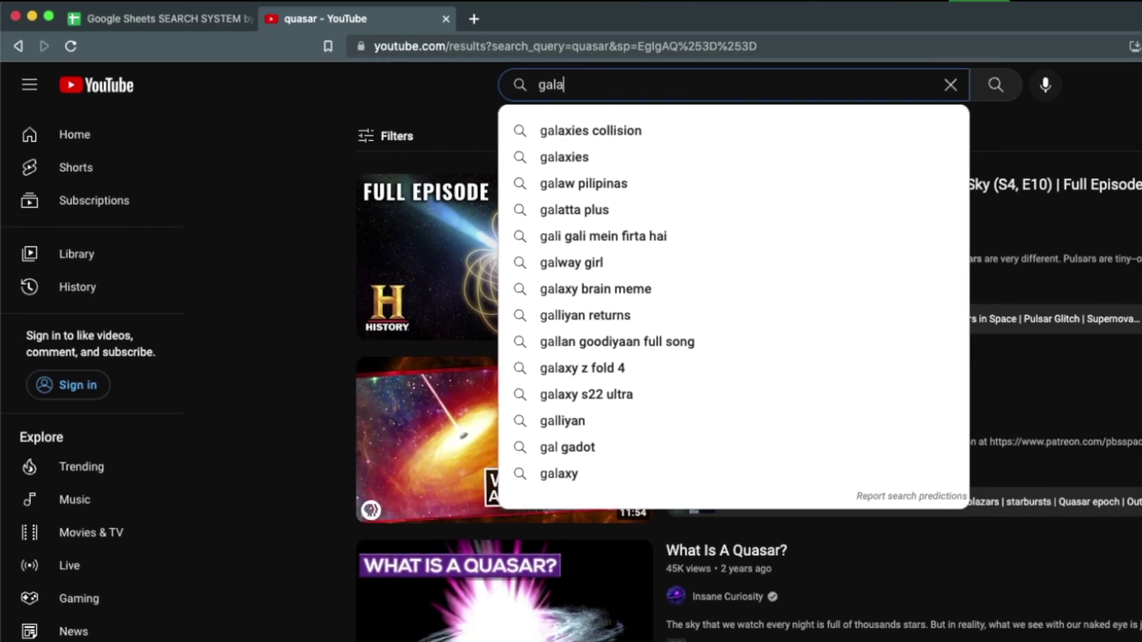
{"action": "key", "text": "Return"}
{"action": "left_click", "coordinate": [357, 128]}
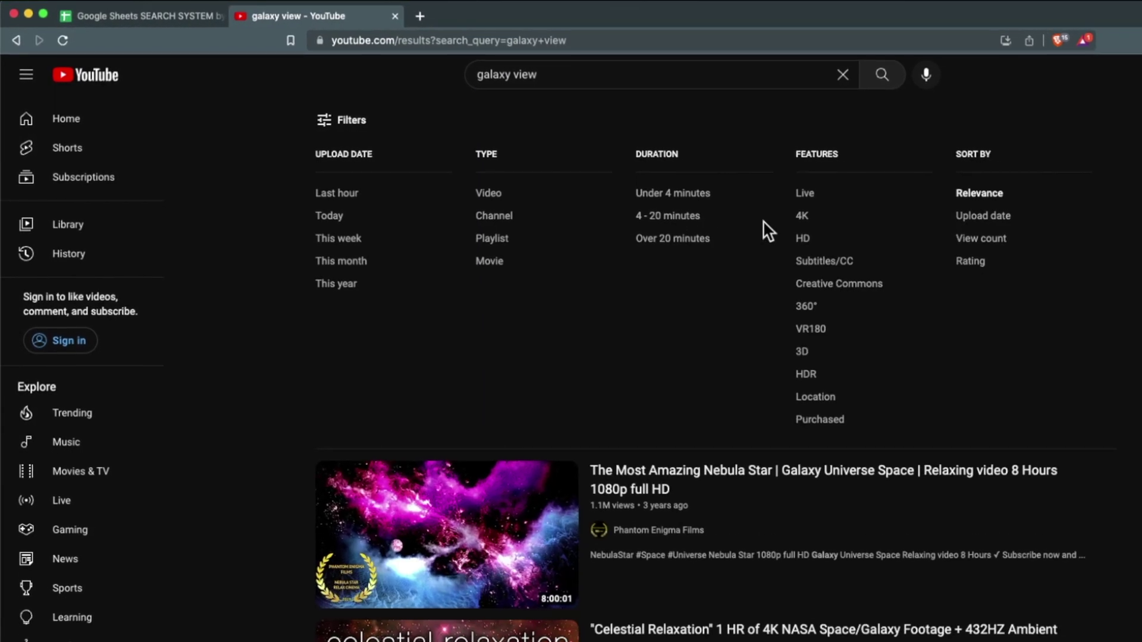
Filter galaxy view to HD, close YouTube, and browse the sheets to BingImagesCC.
{"action": "left_click", "coordinate": [818, 251]}
{"action": "key", "text": "super+w"}
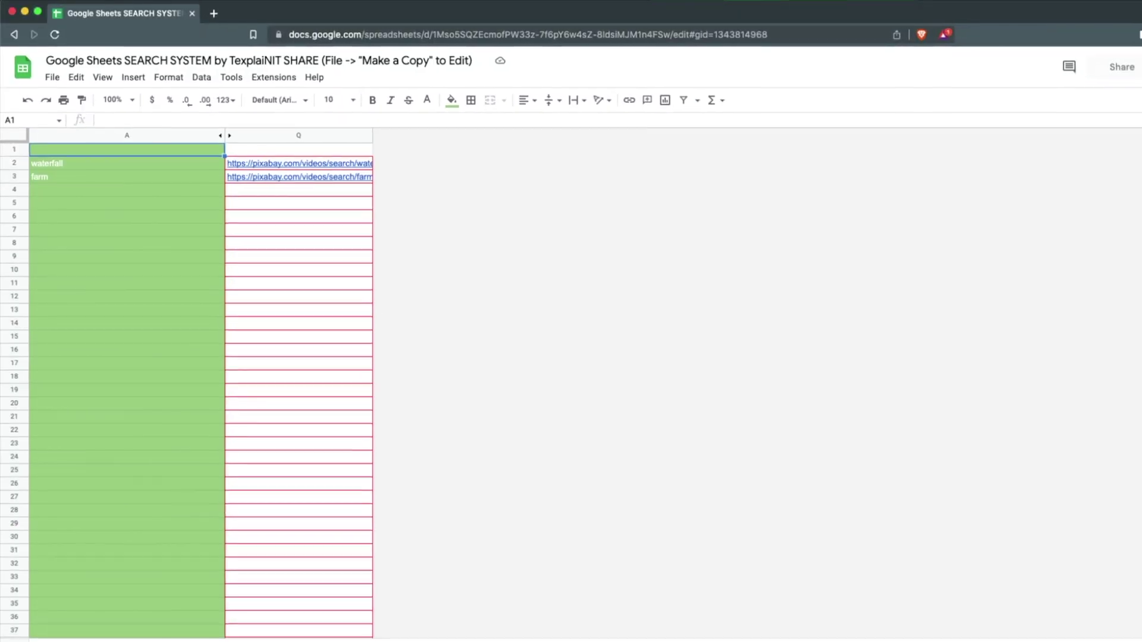
{"action": "left_click", "coordinate": [626, 632]}
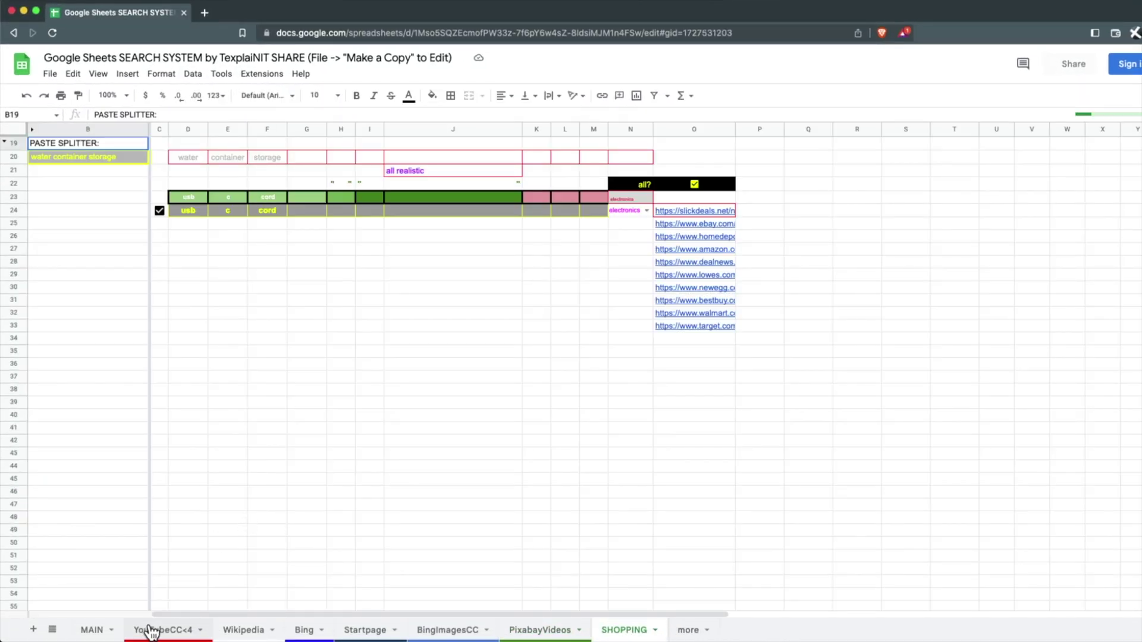
{"action": "left_click", "coordinate": [242, 631]}
{"action": "left_click", "coordinate": [301, 632]}
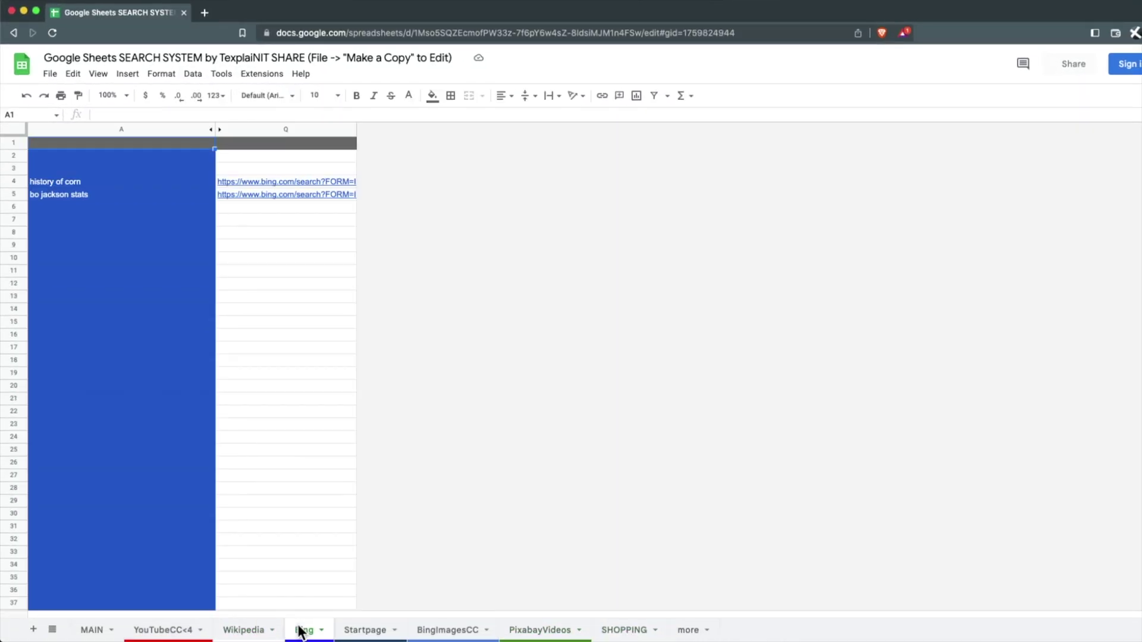
{"action": "left_click", "coordinate": [351, 632]}
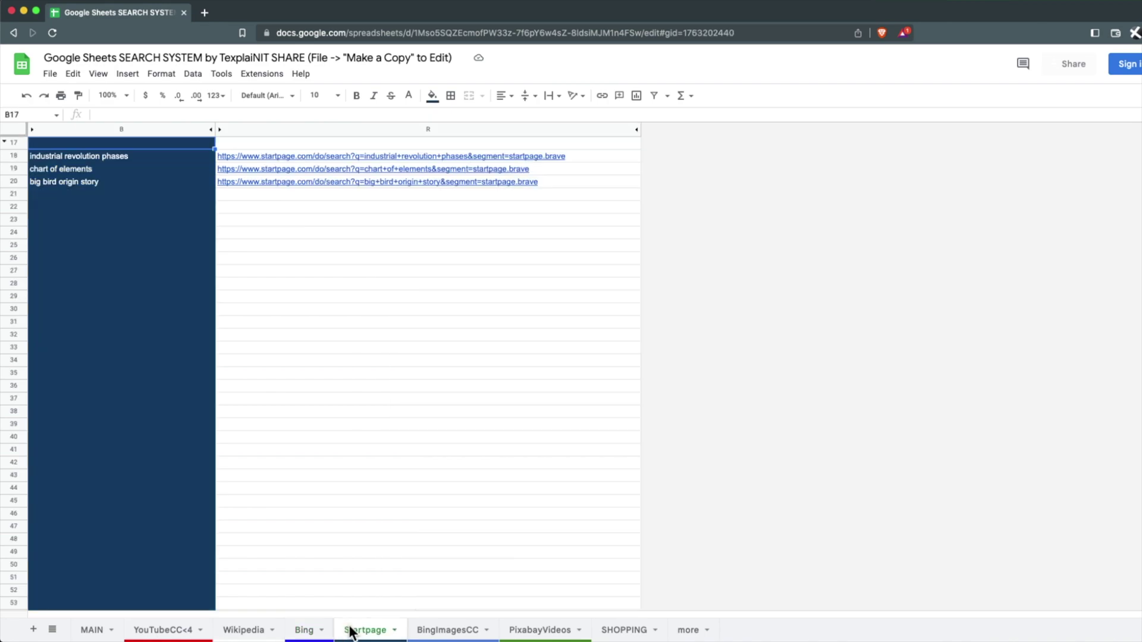
{"action": "left_click", "coordinate": [470, 634]}
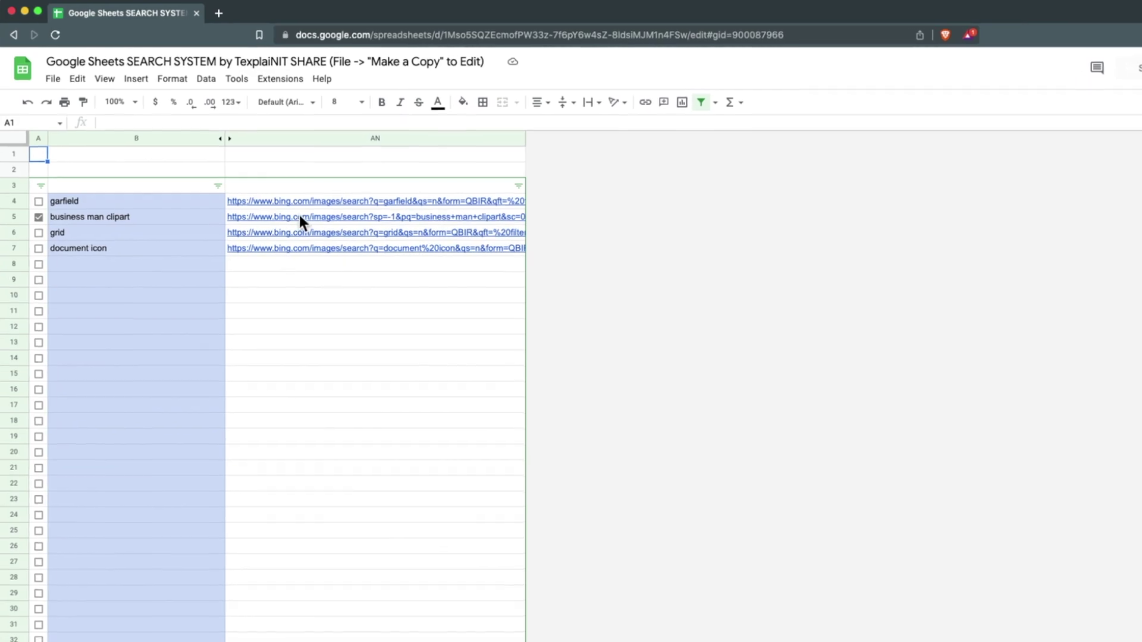
Select the four image-search links in AN4:AN7 and open them in tabs.
{"action": "left_click", "coordinate": [278, 187]}
{"action": "left_click", "coordinate": [274, 264]}
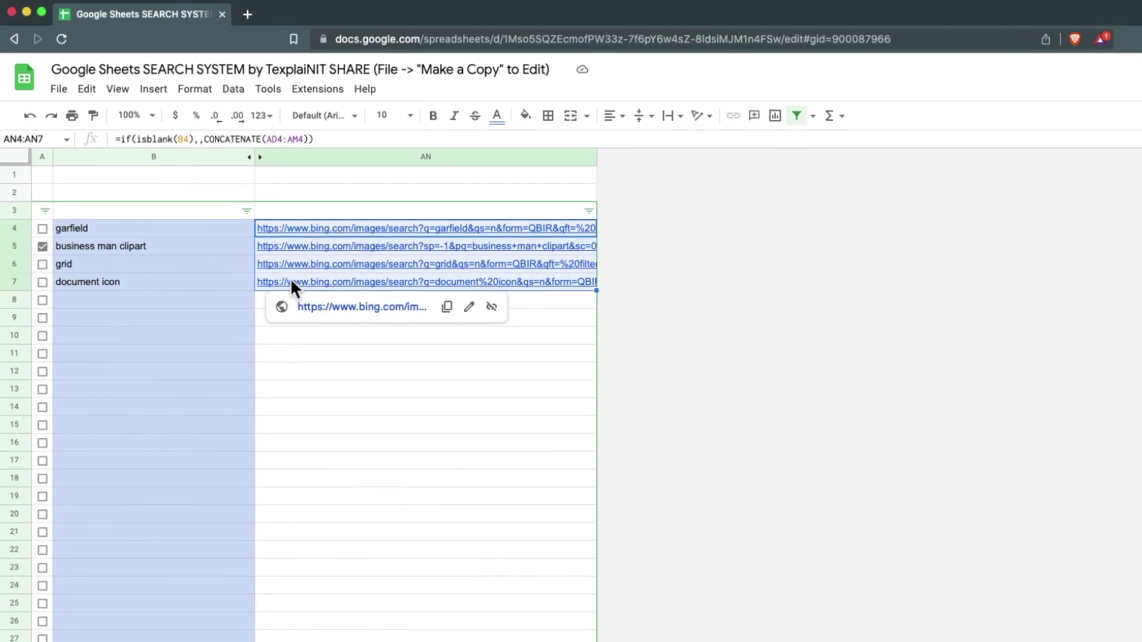
{"action": "left_click", "coordinate": [324, 290]}
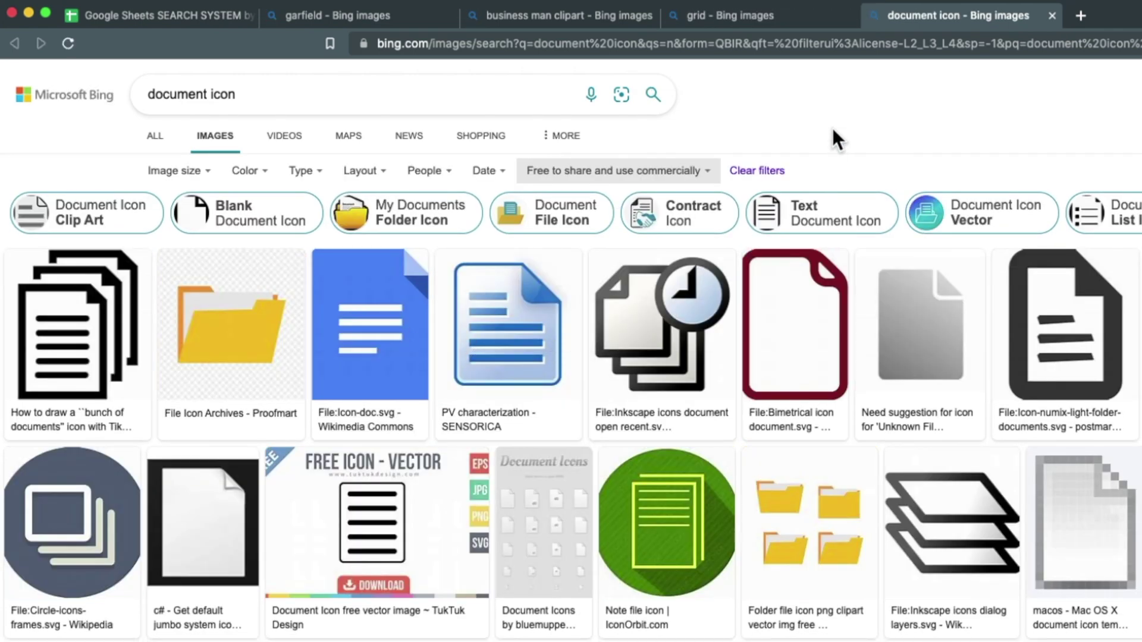
Switch to the grid Bing image results tab.
{"action": "left_click", "coordinate": [787, 10]}
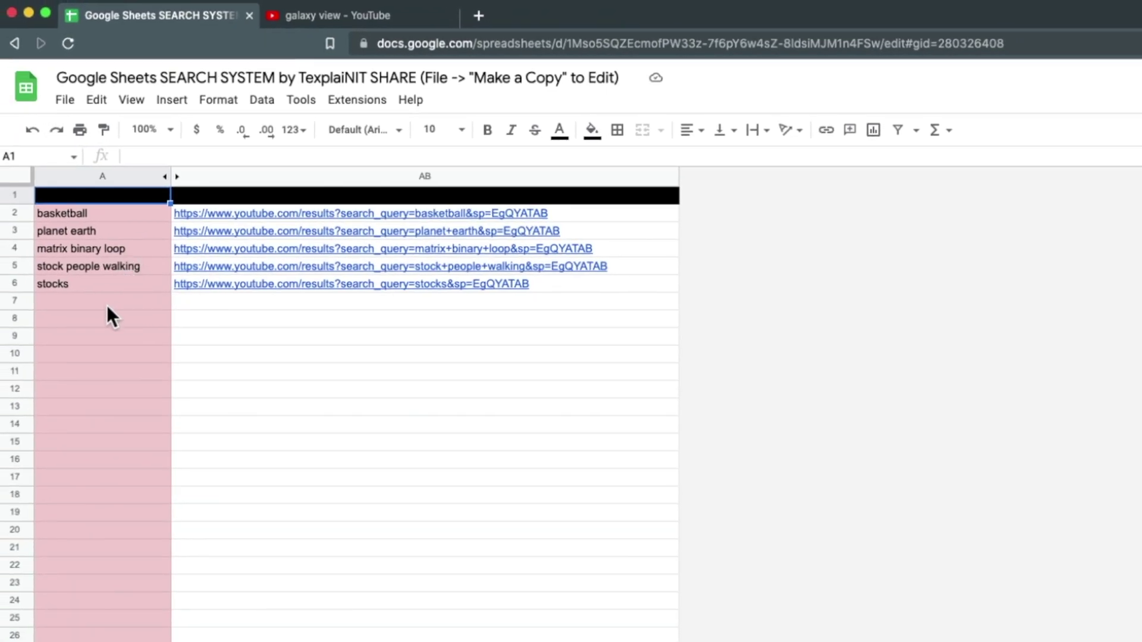
Add pluto surface as a new search term below the existing terms.
{"action": "left_click", "coordinate": [108, 250]}
{"action": "left_click", "coordinate": [105, 297]}
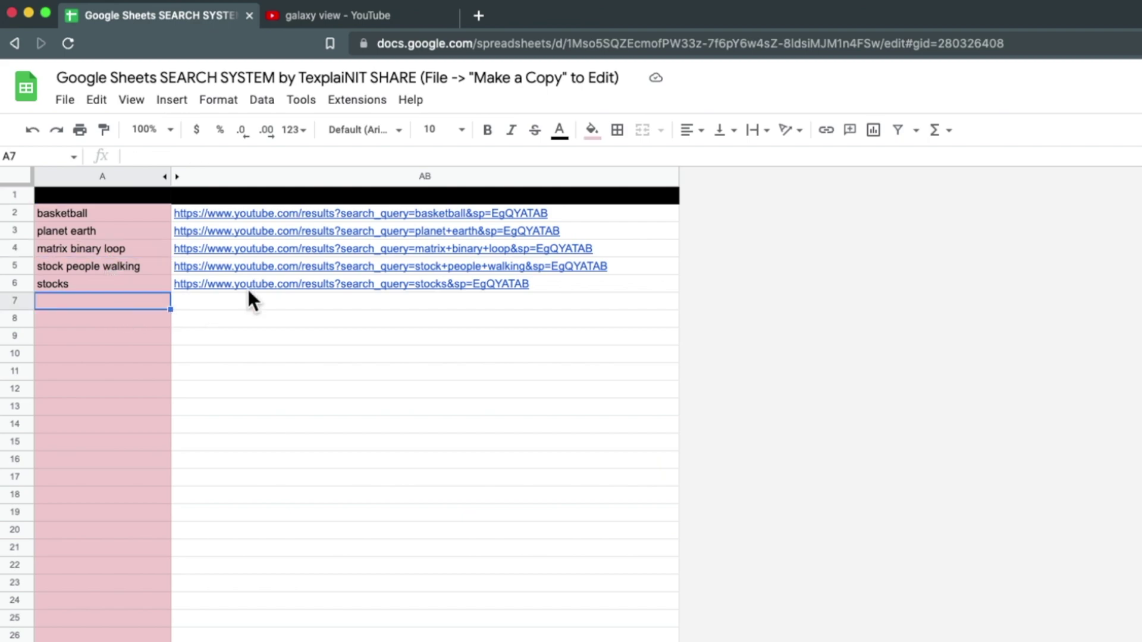
{"action": "mouse_move", "coordinate": [450, 274]}
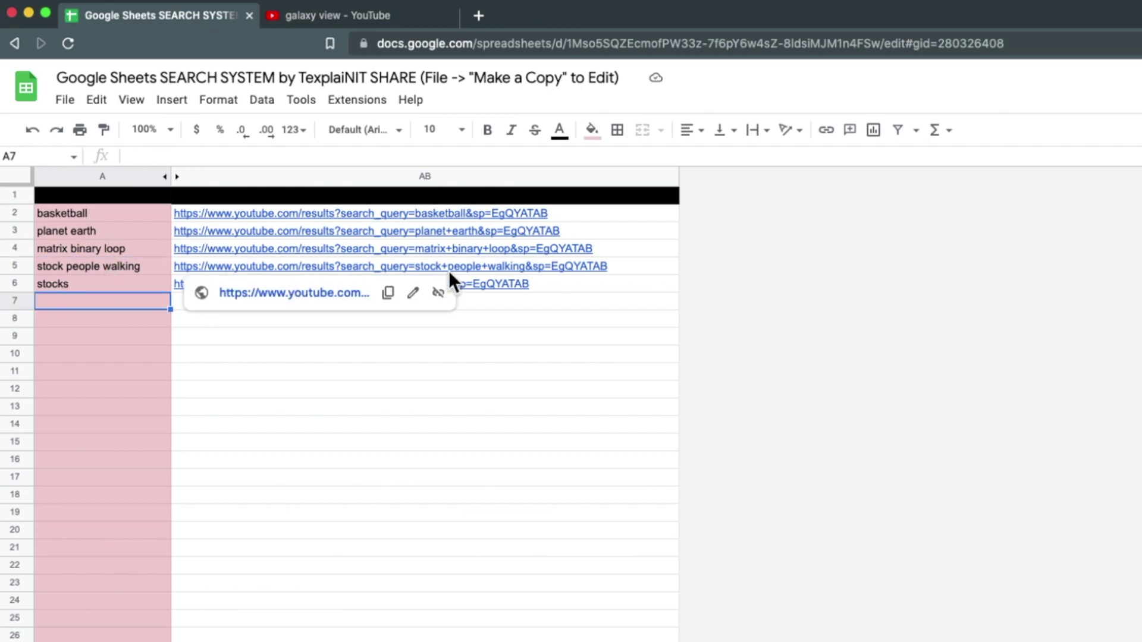
{"action": "type", "text": "plu"}
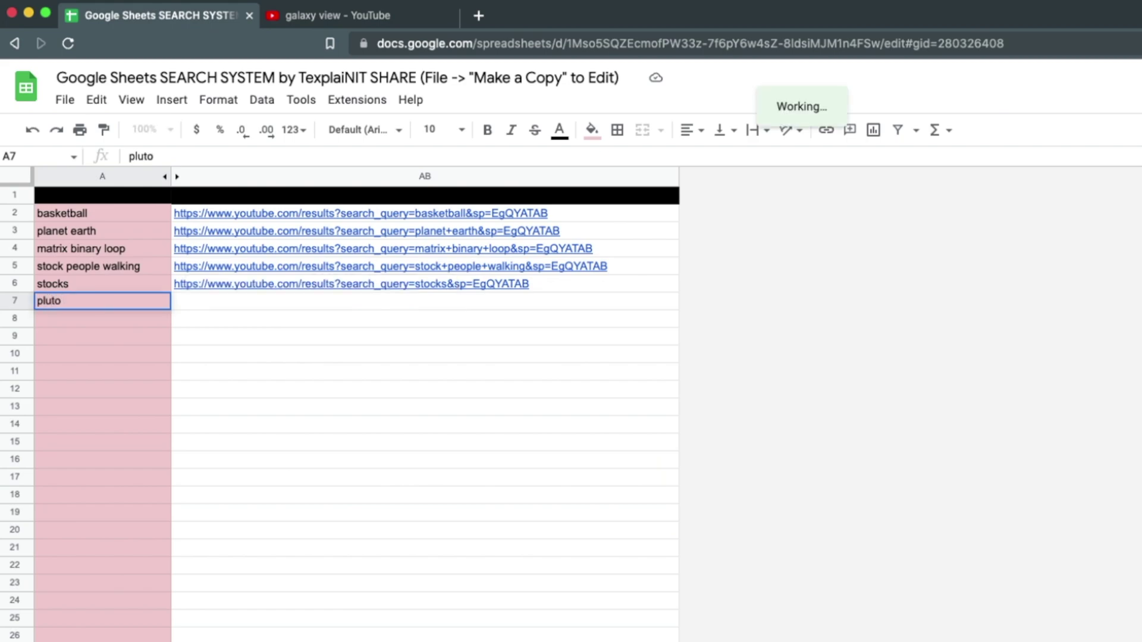
{"action": "type", "text": "to "}
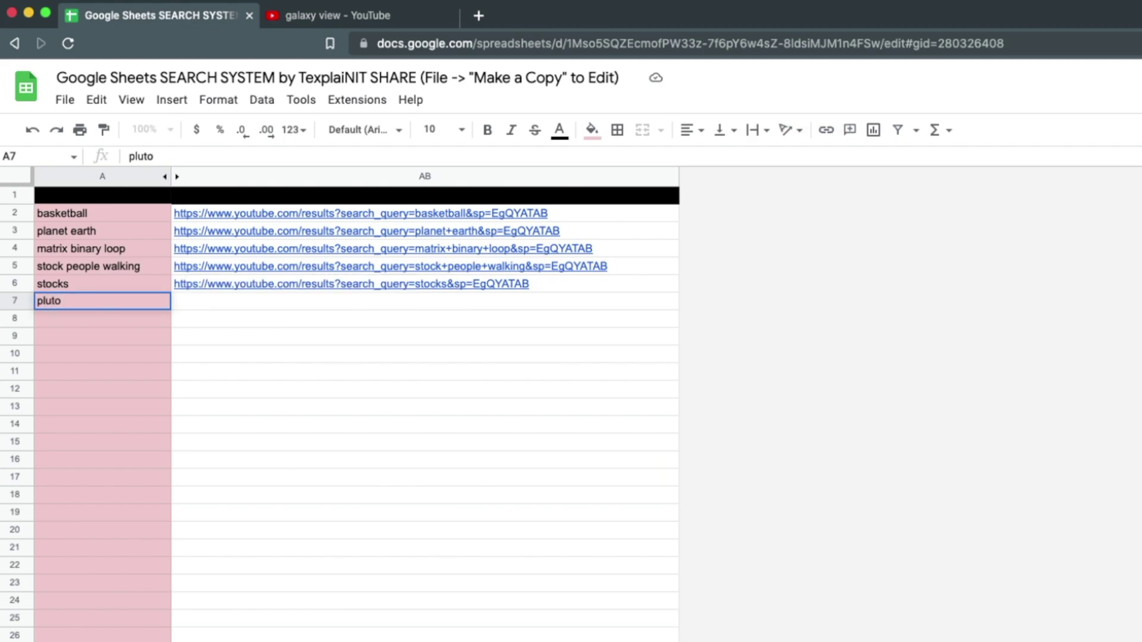
{"action": "type", "text": "surface"}
{"action": "key", "text": "Return"}
Review the generated links in AB2:AB7, then enter purple monster in A7.
{"action": "left_click", "coordinate": [376, 213]}
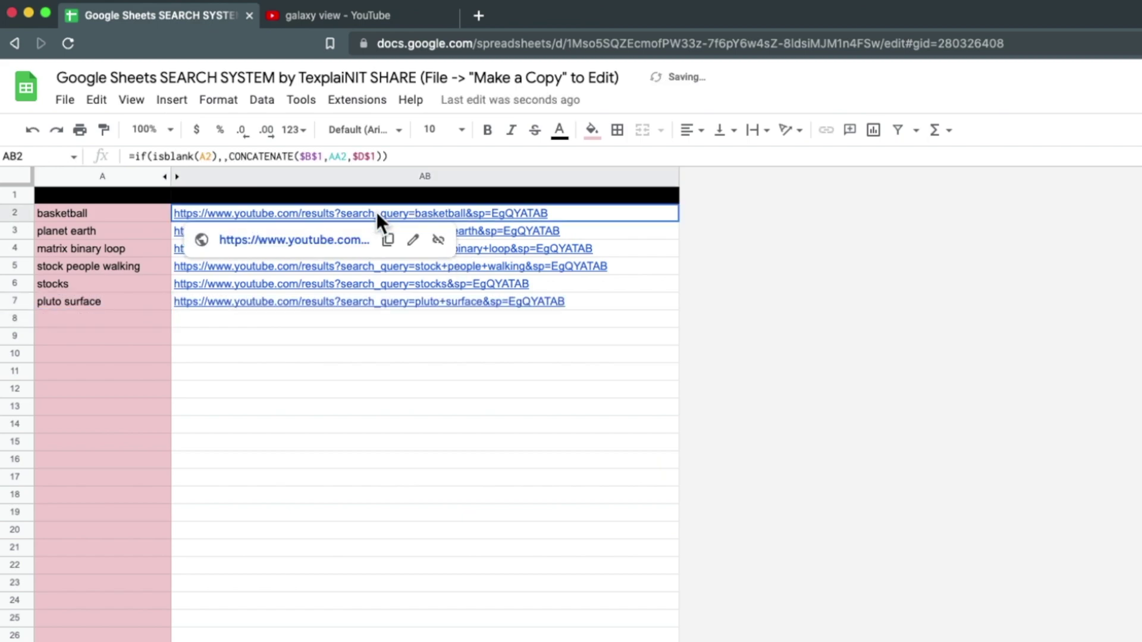
{"action": "left_click", "coordinate": [500, 300], "text": "shift"}
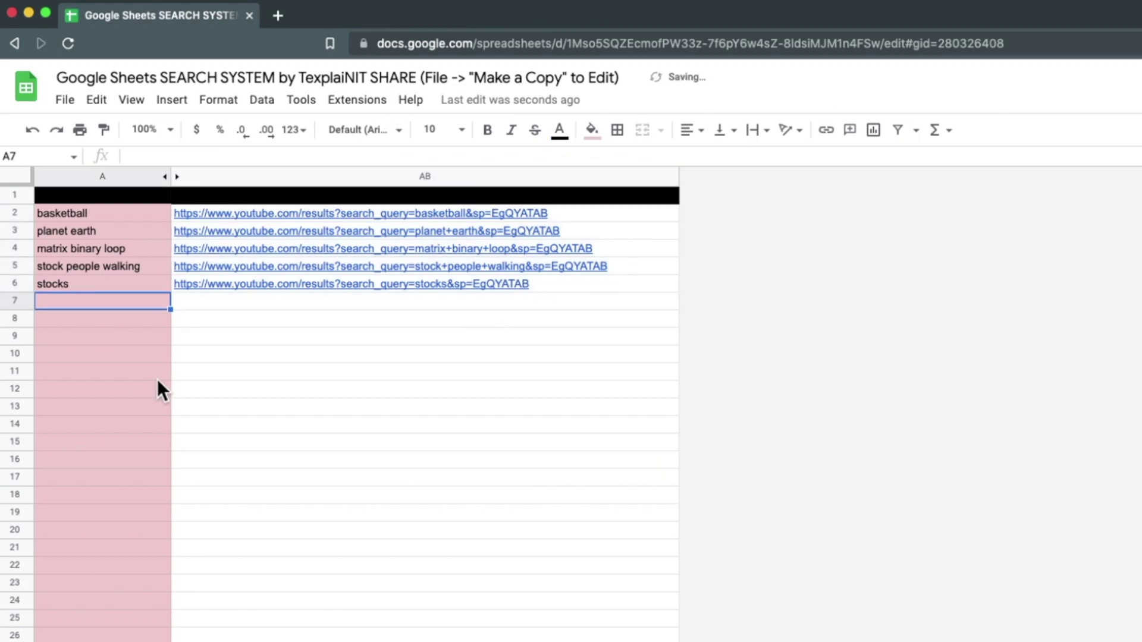
{"action": "left_click", "coordinate": [151, 372]}
{"action": "left_click", "coordinate": [137, 299]}
{"action": "left_click", "coordinate": [128, 174]}
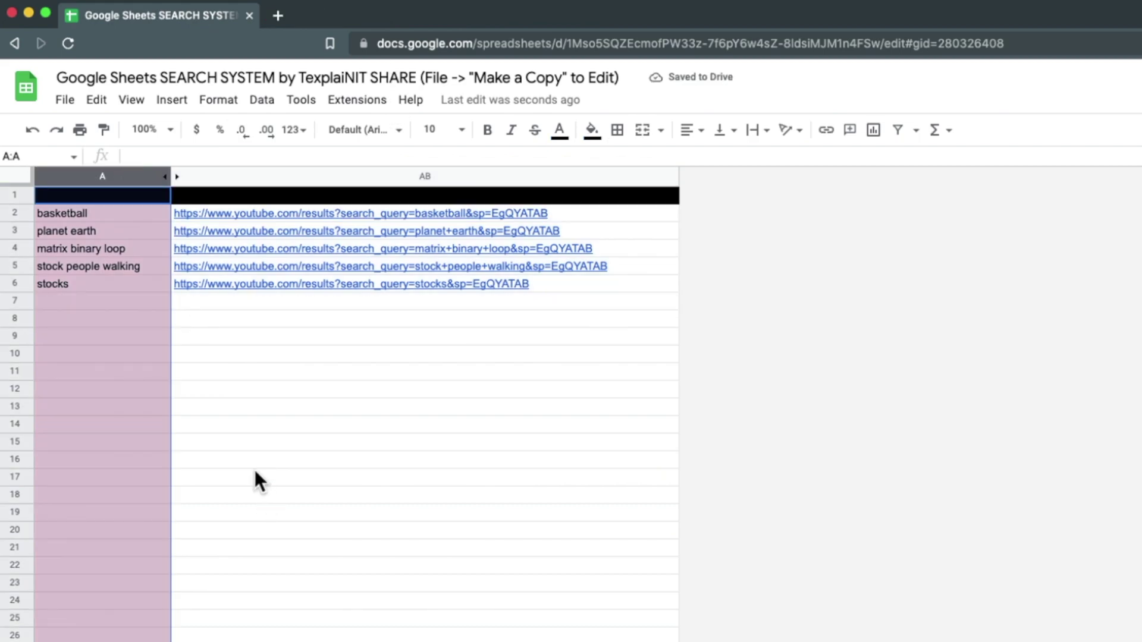
{"action": "left_click", "coordinate": [142, 297]}
{"action": "type", "text": "purple monster"}
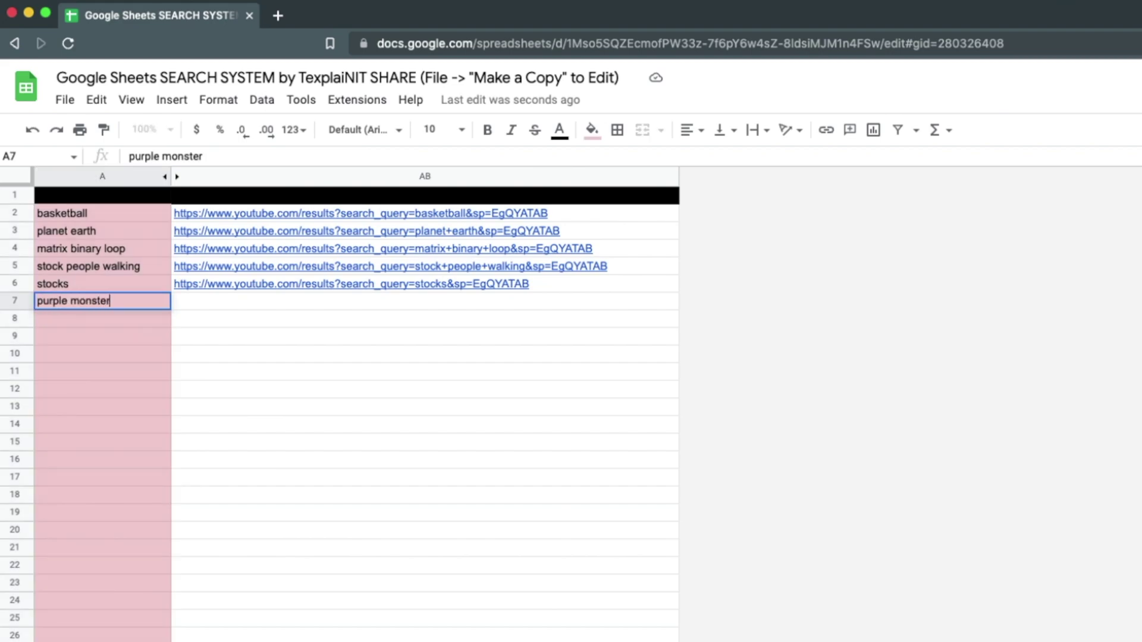
{"action": "key", "text": "Return"}
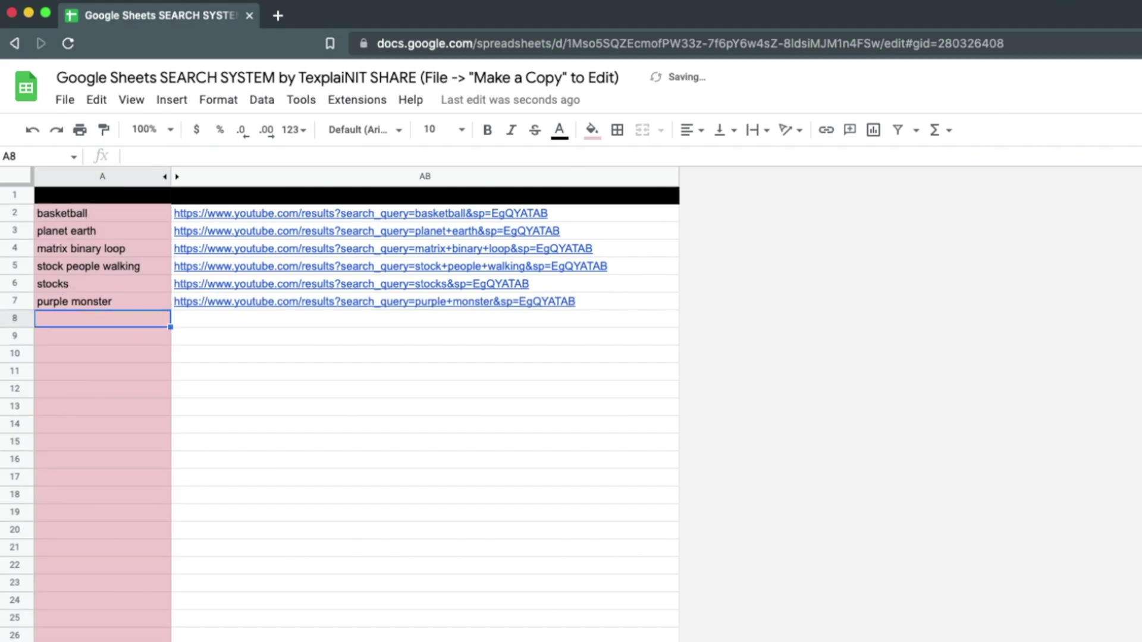
Unhide columns B–AA and inspect the split words in B7, C7 and AB7's link formula.
{"action": "left_click", "coordinate": [176, 177]}
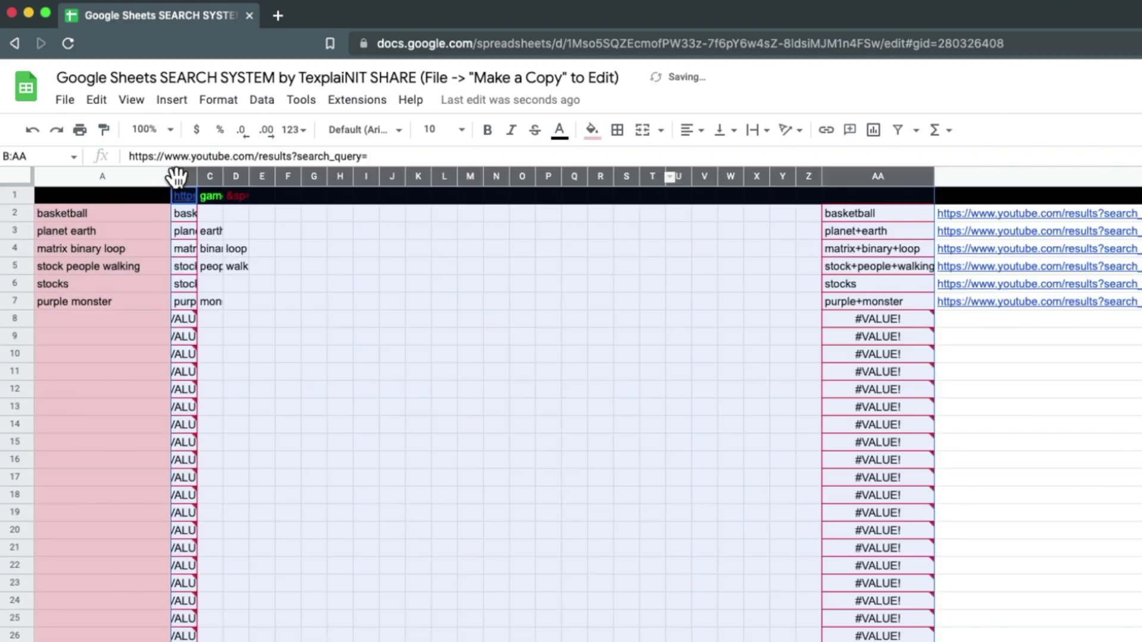
{"action": "left_click", "coordinate": [195, 301]}
{"action": "left_click", "coordinate": [216, 301]}
{"action": "left_click", "coordinate": [965, 303]}
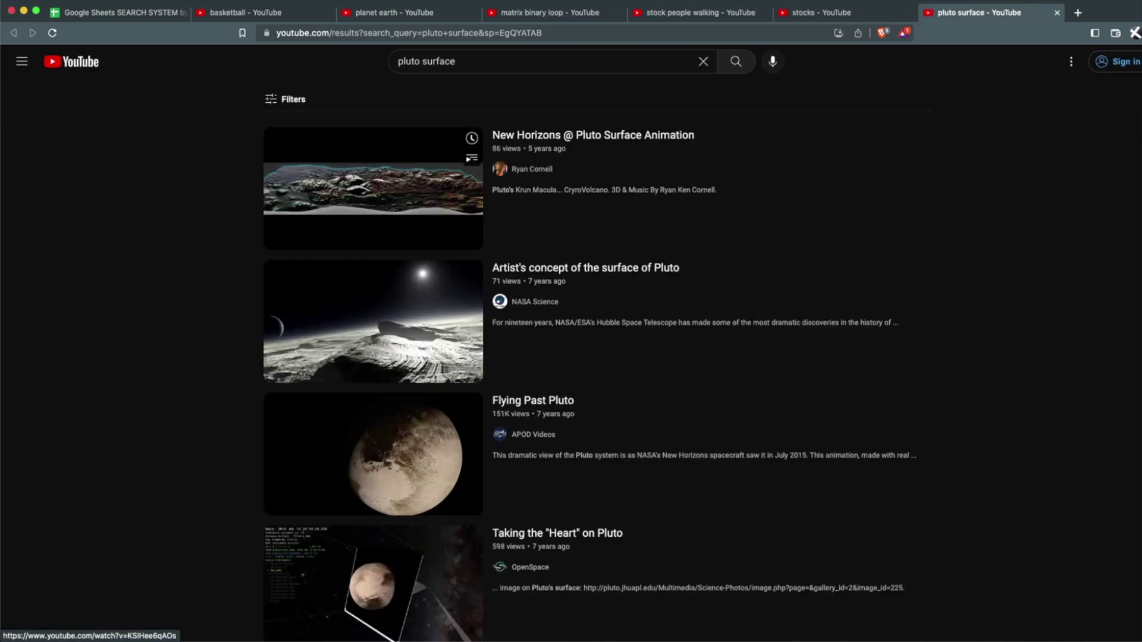
Show the filters applied to the pluto surface and stocks YouTube results.
{"action": "left_click", "coordinate": [284, 107]}
{"action": "key", "text": "ctrl+shift+Tab"}
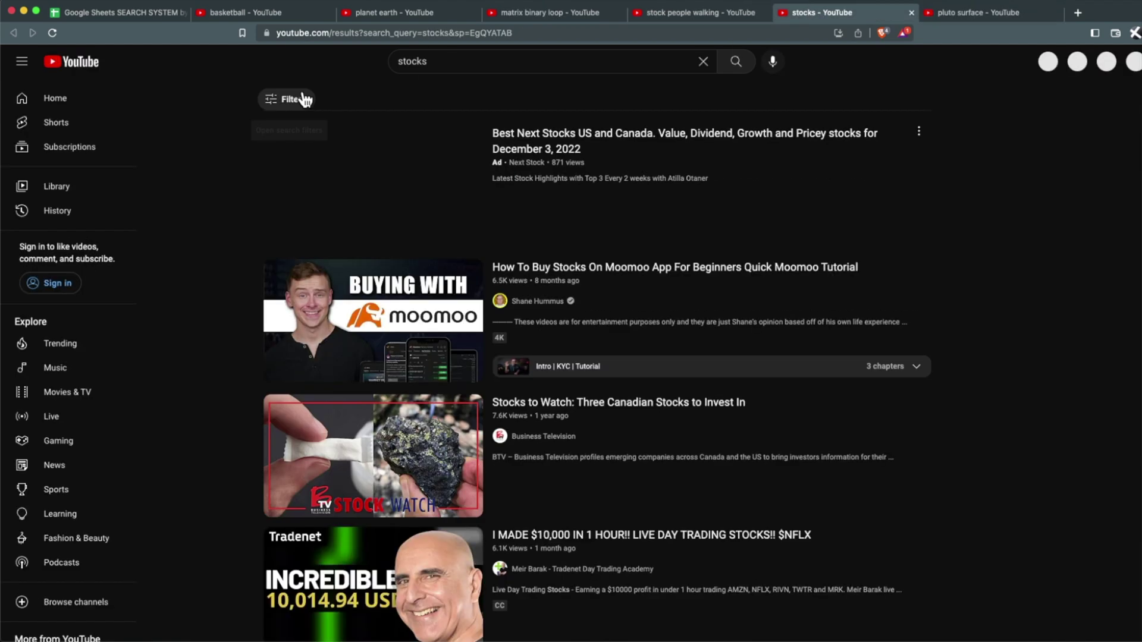
{"action": "left_click", "coordinate": [292, 99]}
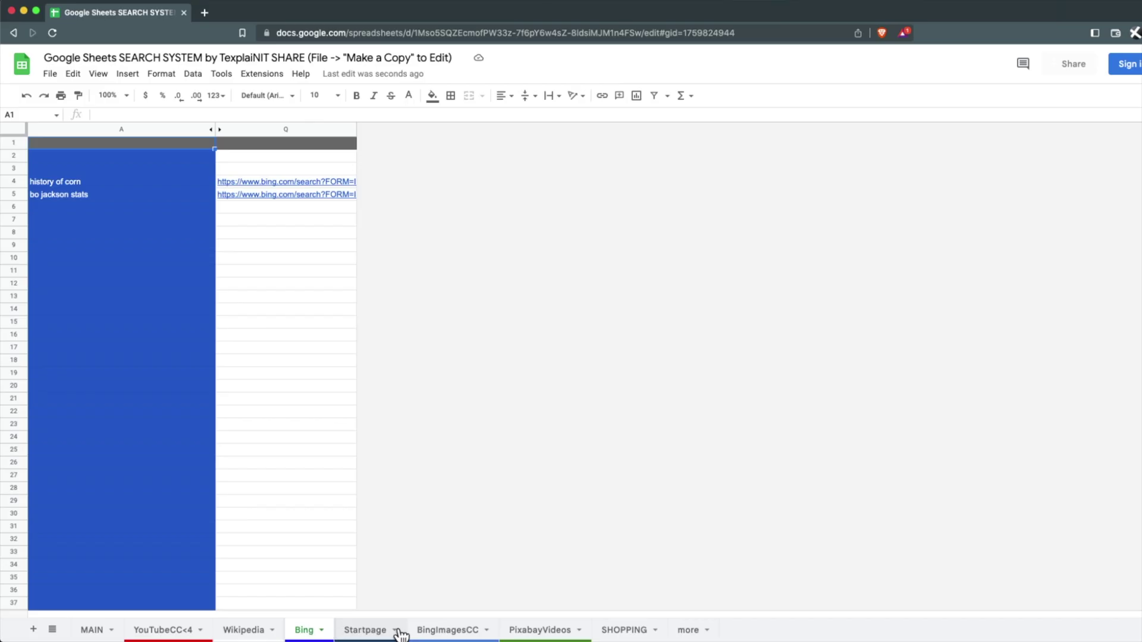
On BingImagesCC, toggle the filter checkboxes for business man clipart, grid and document icon.
{"action": "left_click", "coordinate": [438, 631]}
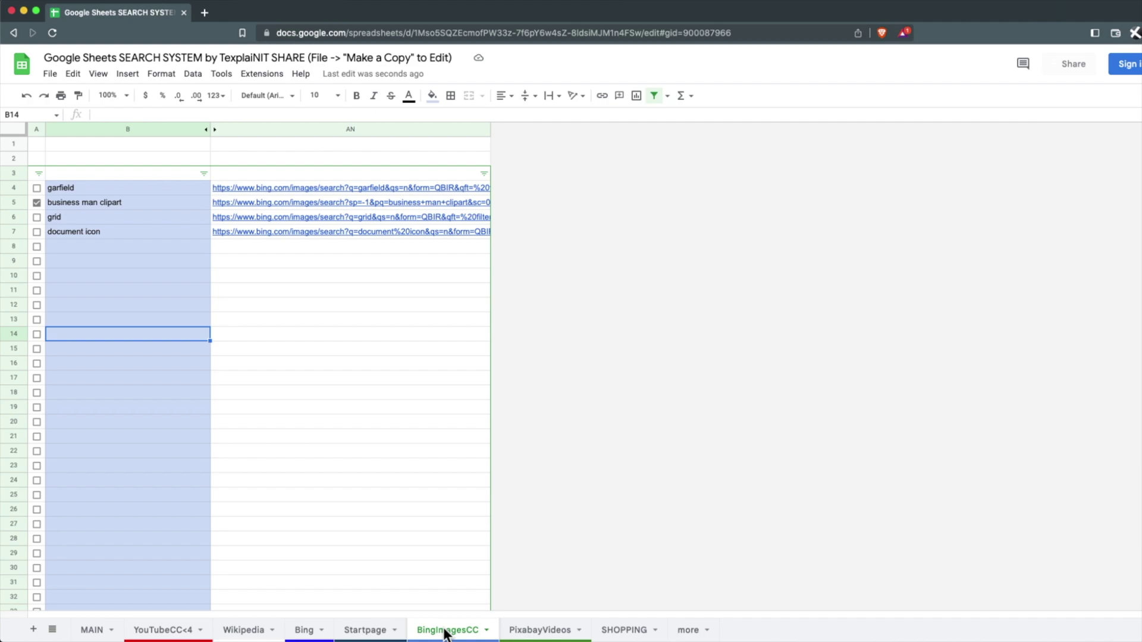
{"action": "left_click", "coordinate": [37, 202]}
{"action": "left_click", "coordinate": [37, 217]}
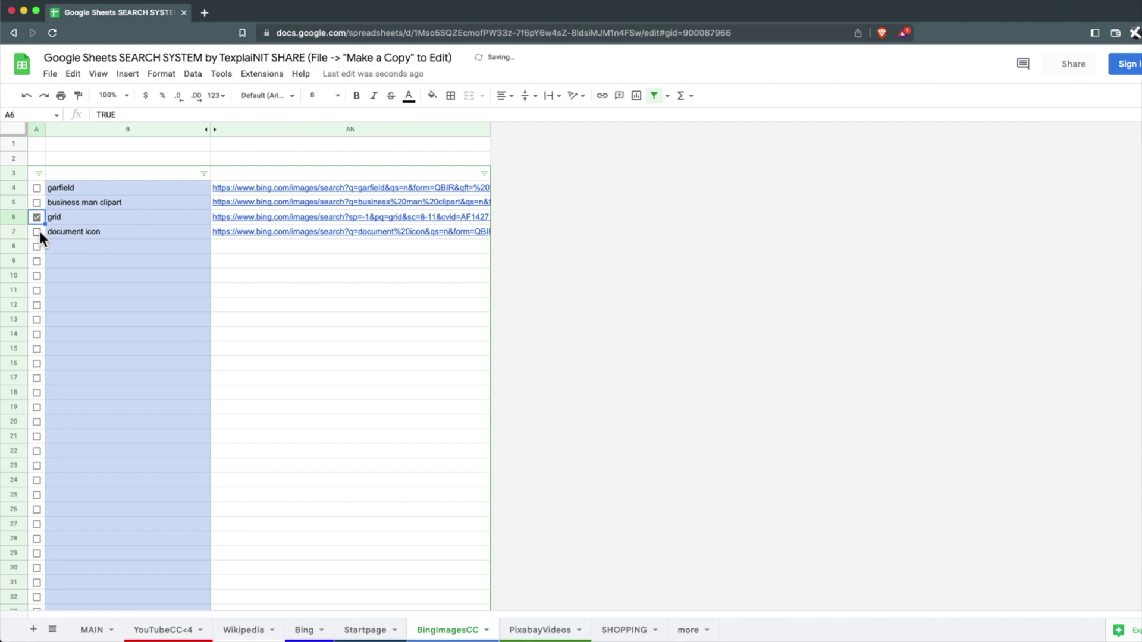
{"action": "left_click", "coordinate": [37, 232]}
{"action": "left_click", "coordinate": [37, 217]}
{"action": "left_click", "coordinate": [37, 232]}
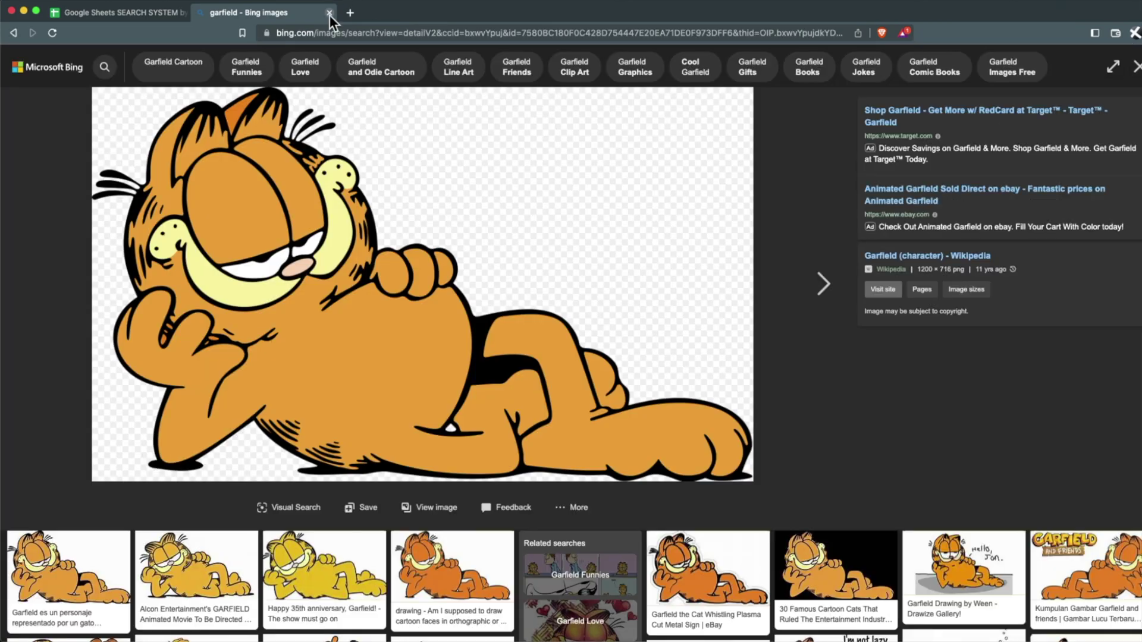
Close the garfield Bing tab and view the PixabayVideos, Bing and Startpage sheets.
{"action": "left_click", "coordinate": [330, 13]}
{"action": "left_click", "coordinate": [543, 631]}
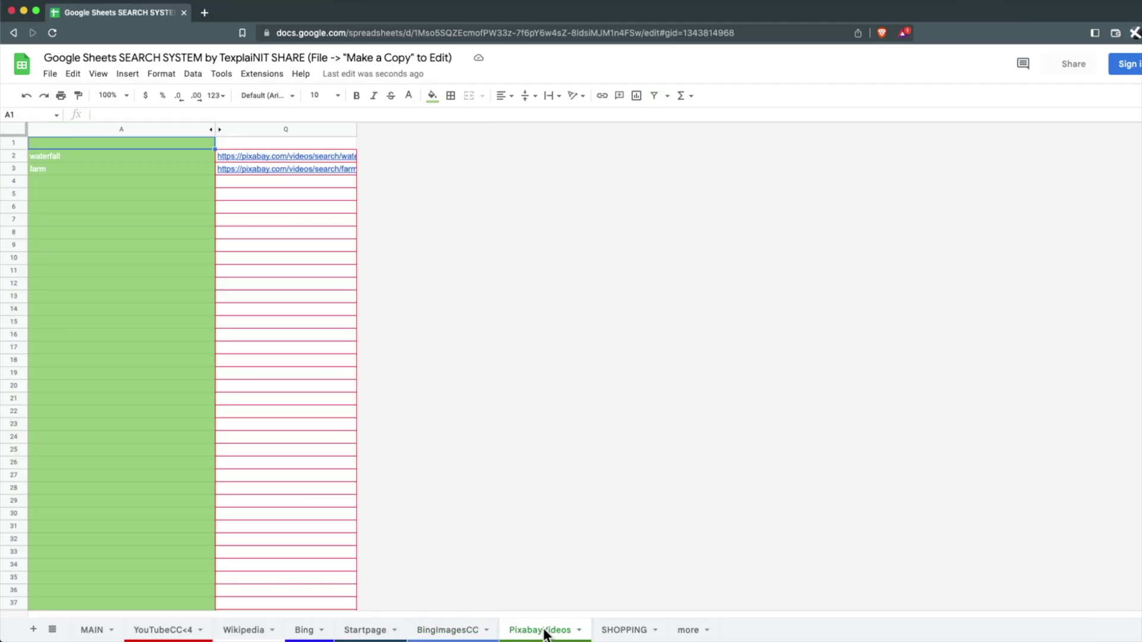
{"action": "left_click", "coordinate": [318, 634]}
{"action": "left_click", "coordinate": [358, 634]}
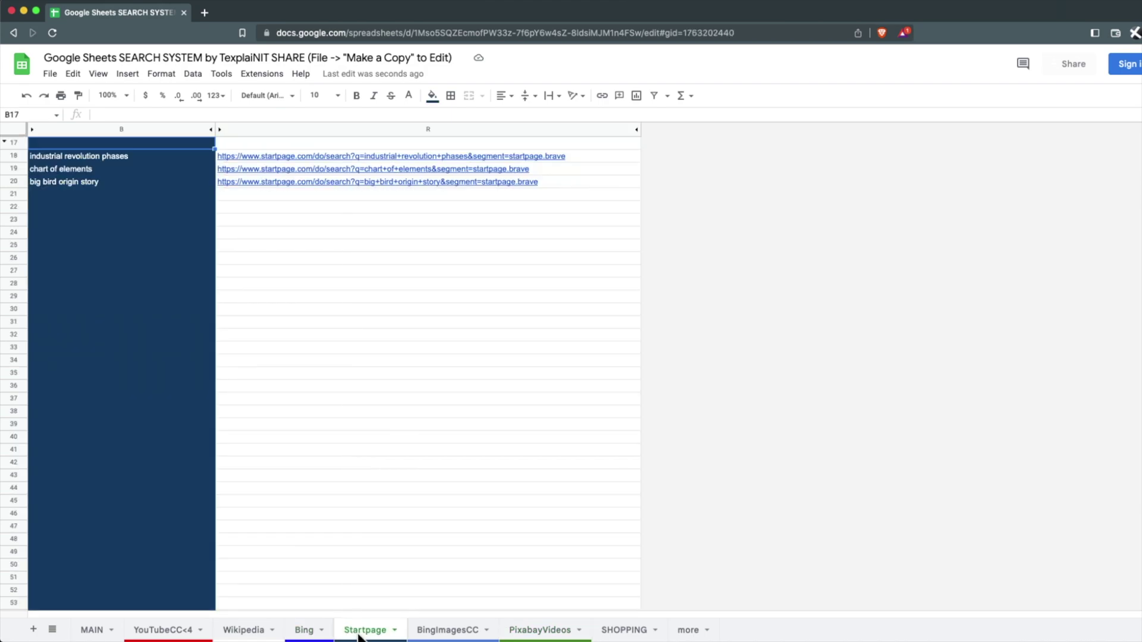
Replace the SHOPPING search terms usb, c, cord with boots and rubber.
{"action": "left_click", "coordinate": [635, 631]}
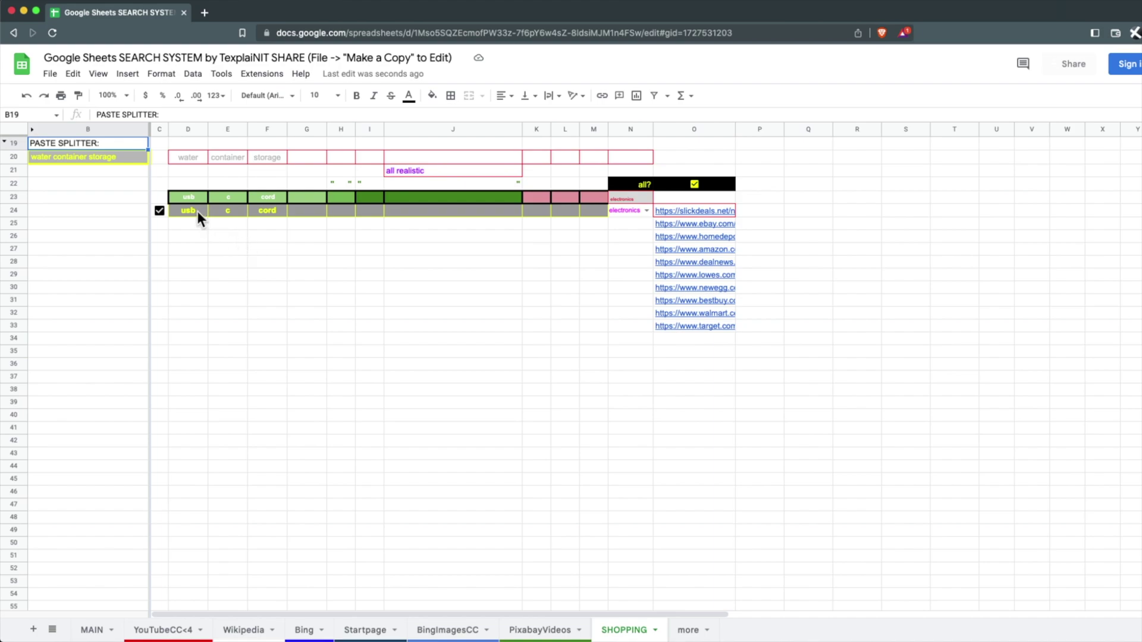
{"action": "left_click_drag", "start_coordinate": [197, 212], "coordinate": [261, 211]}
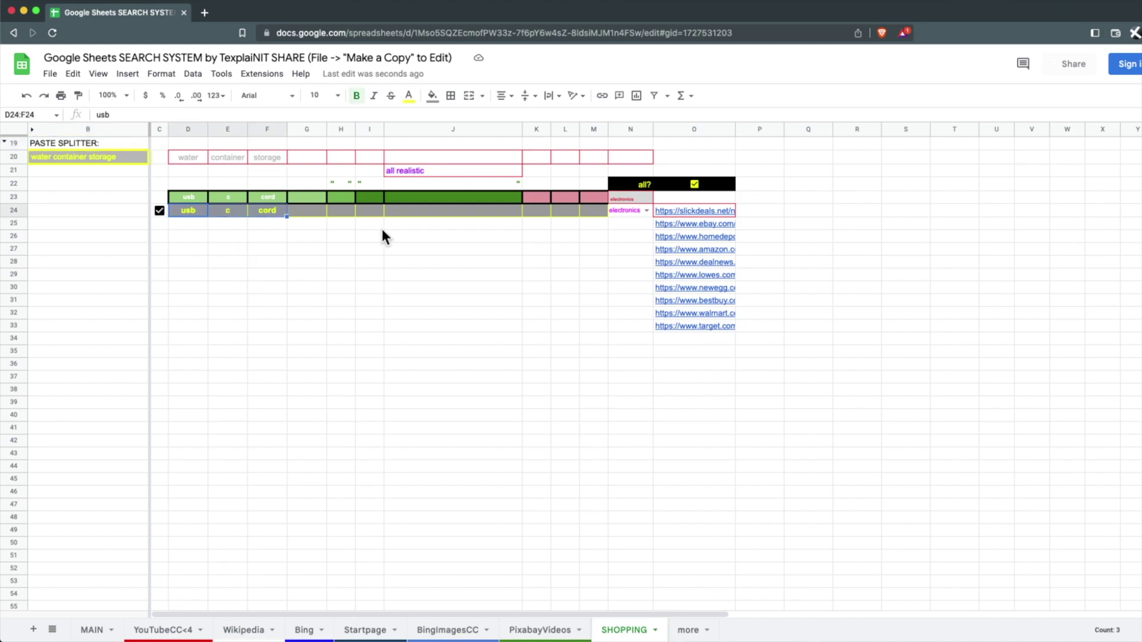
{"action": "key", "text": "Delete"}
{"action": "left_click", "coordinate": [197, 210]}
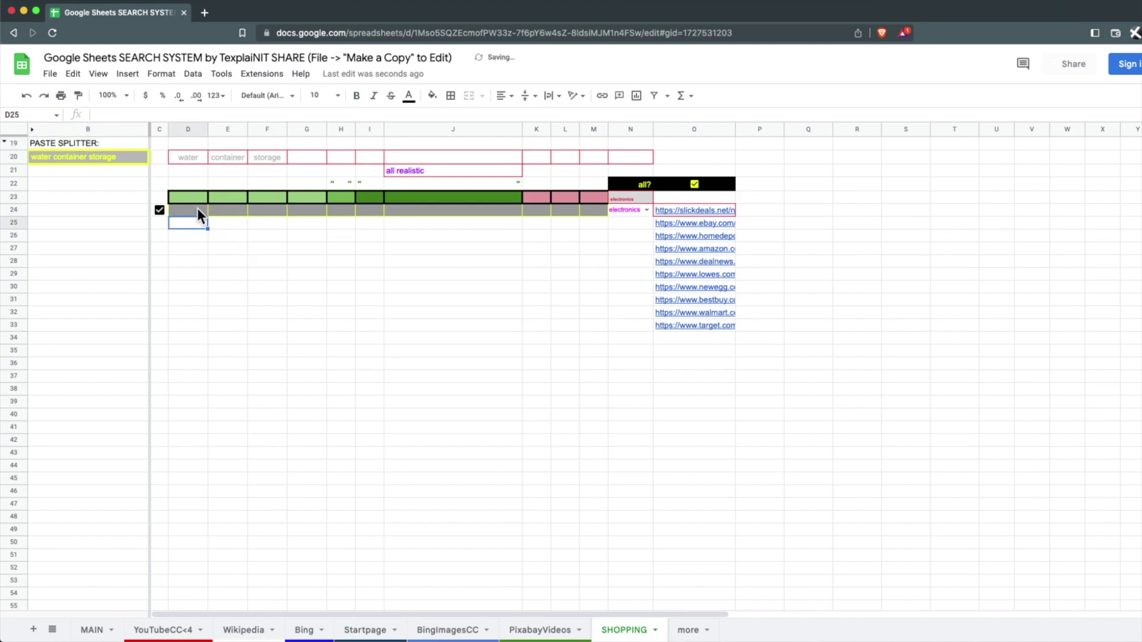
{"action": "type", "text": "boots"}
{"action": "left_click", "coordinate": [227, 210]}
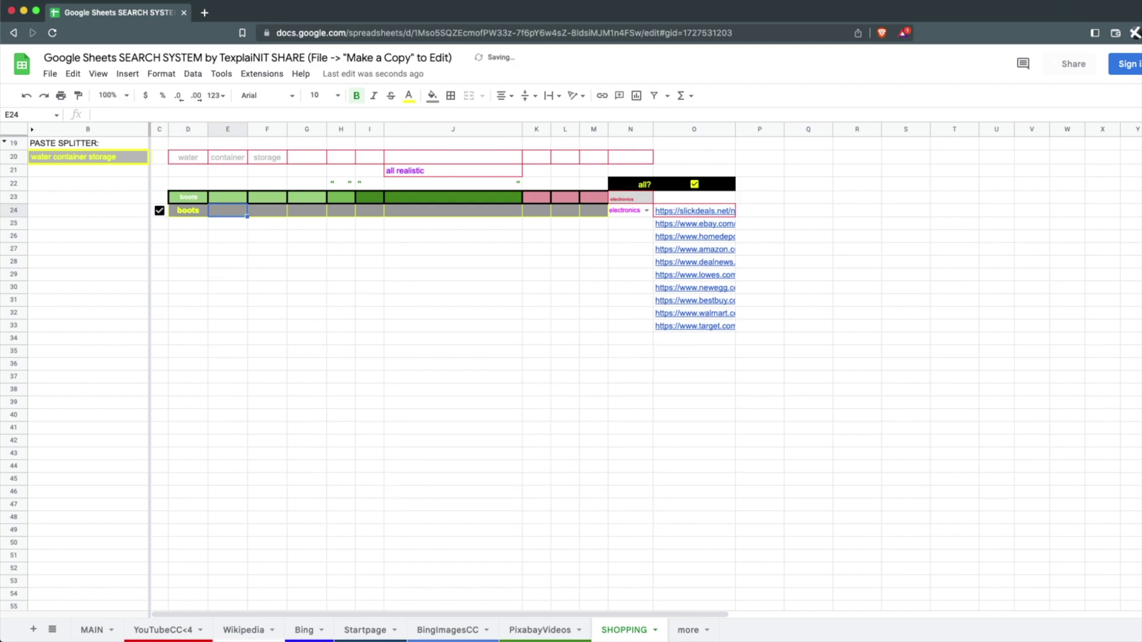
{"action": "type", "text": "rubber"}
{"action": "key", "text": "Return"}
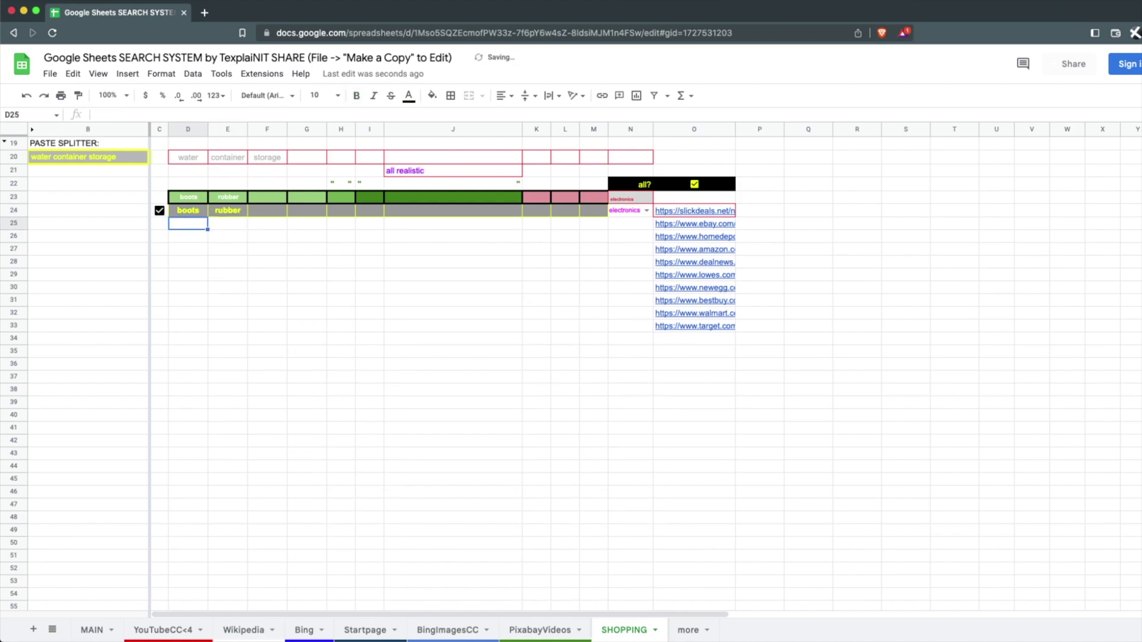
Turn off all? and choose clothing as the store category.
{"action": "left_click", "coordinate": [695, 184]}
{"action": "left_click", "coordinate": [647, 210]}
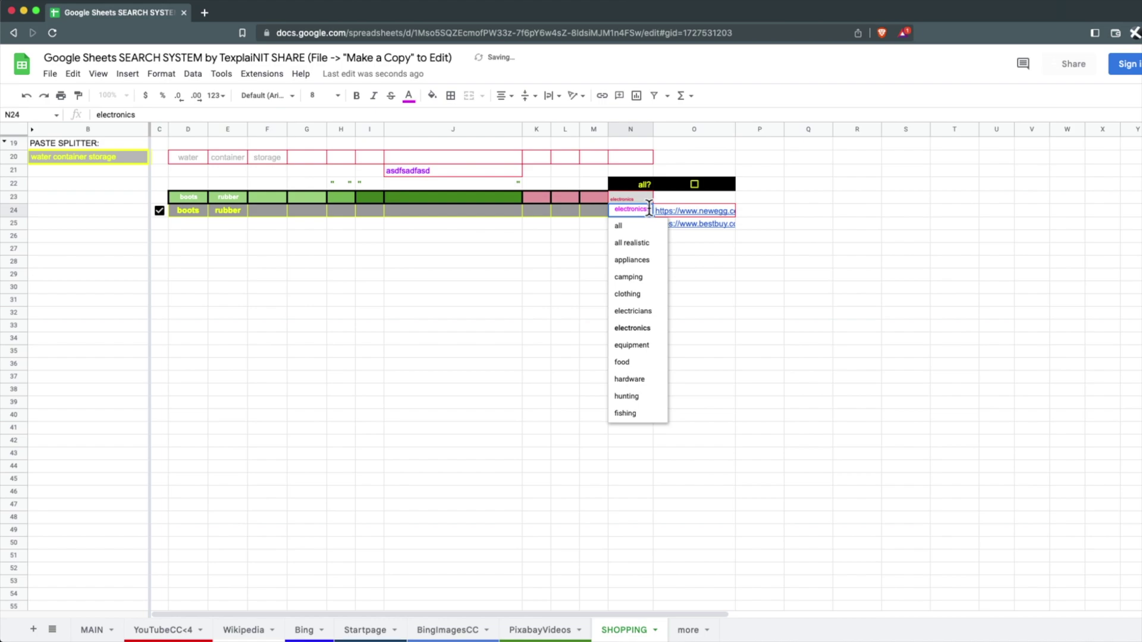
{"action": "left_click", "coordinate": [648, 295]}
Enter cold weather as Patagonia Used's category in R86.
{"action": "scroll", "coordinate": [642, 334], "scroll_direction": "down", "scroll_amount": 15}
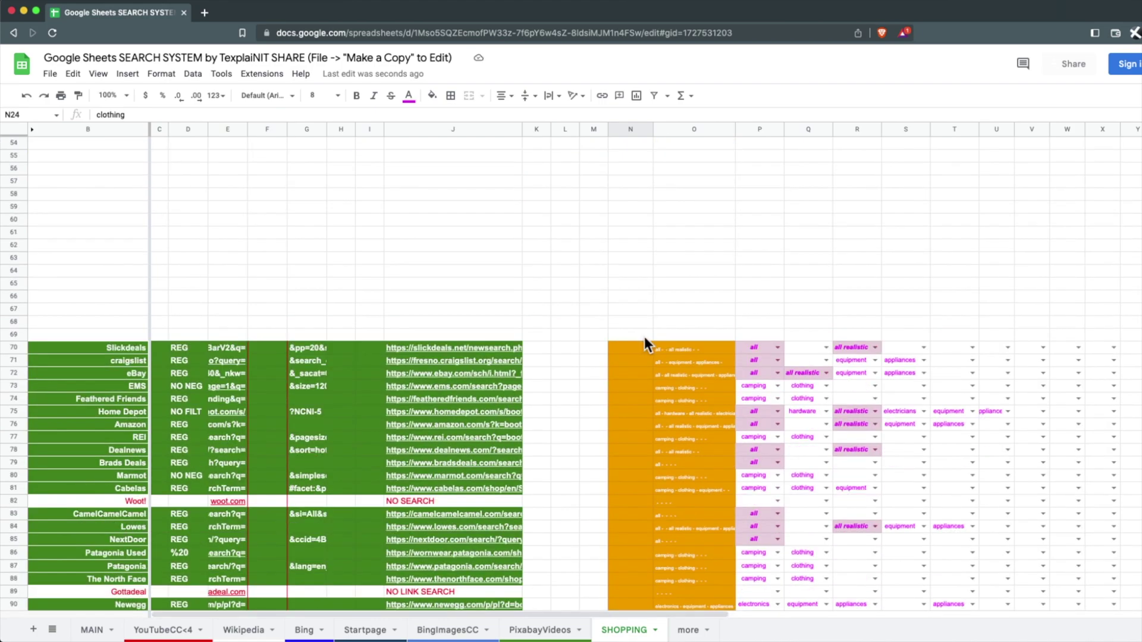
{"action": "left_click", "coordinate": [796, 299]}
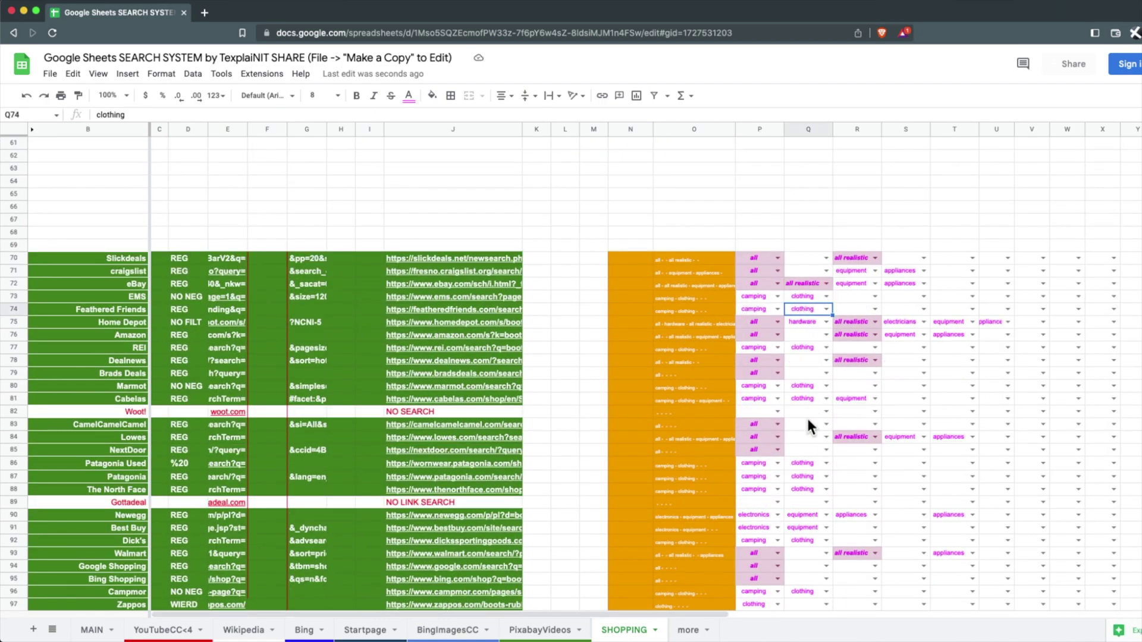
{"action": "left_click", "coordinate": [857, 463]}
{"action": "type", "text": "cold weather"}
{"action": "key", "text": "Return"}
{"action": "left_click", "coordinate": [866, 463]}
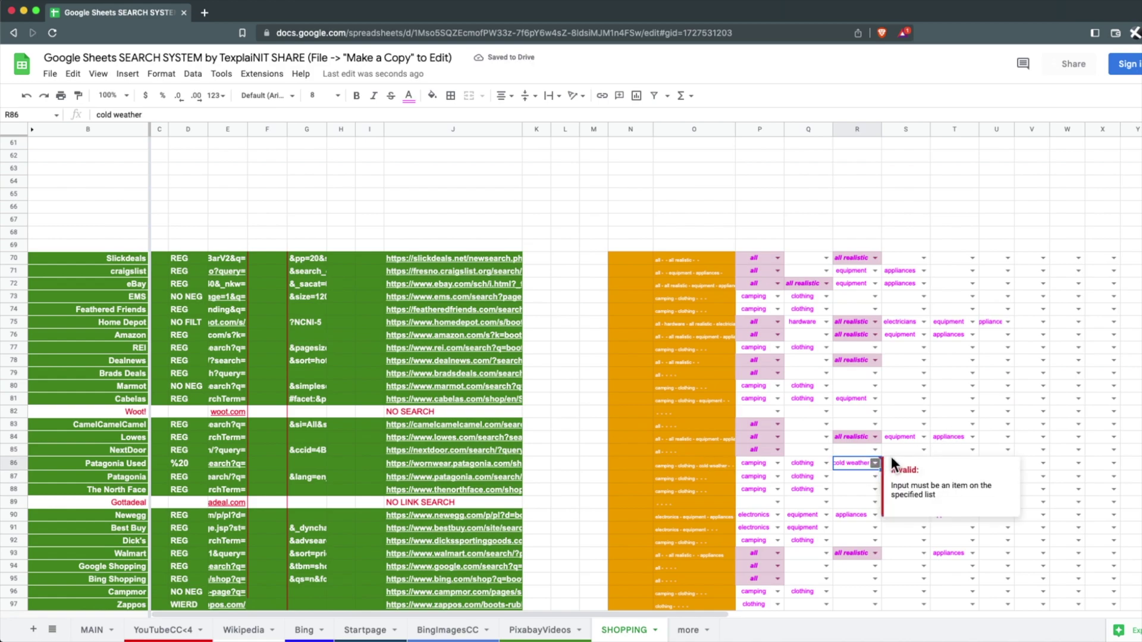
{"action": "scroll", "coordinate": [821, 467], "scroll_direction": "up", "scroll_amount": 15}
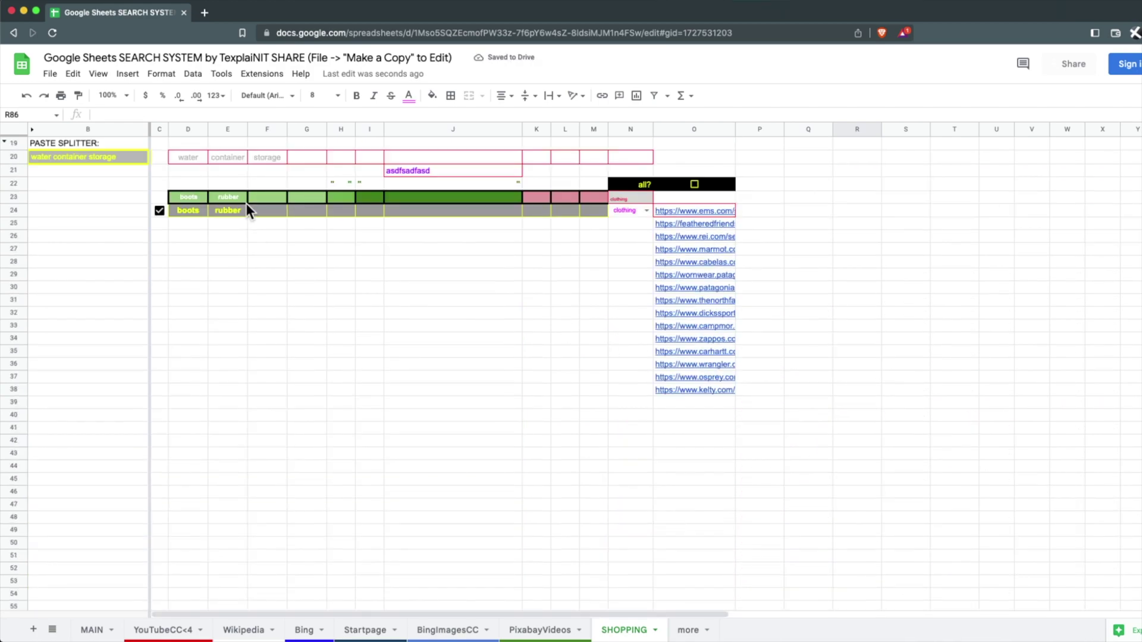
Restore the search terms usb, c and cord in D24:F24.
{"action": "left_click", "coordinate": [179, 210]}
{"action": "type", "text": "usb"}
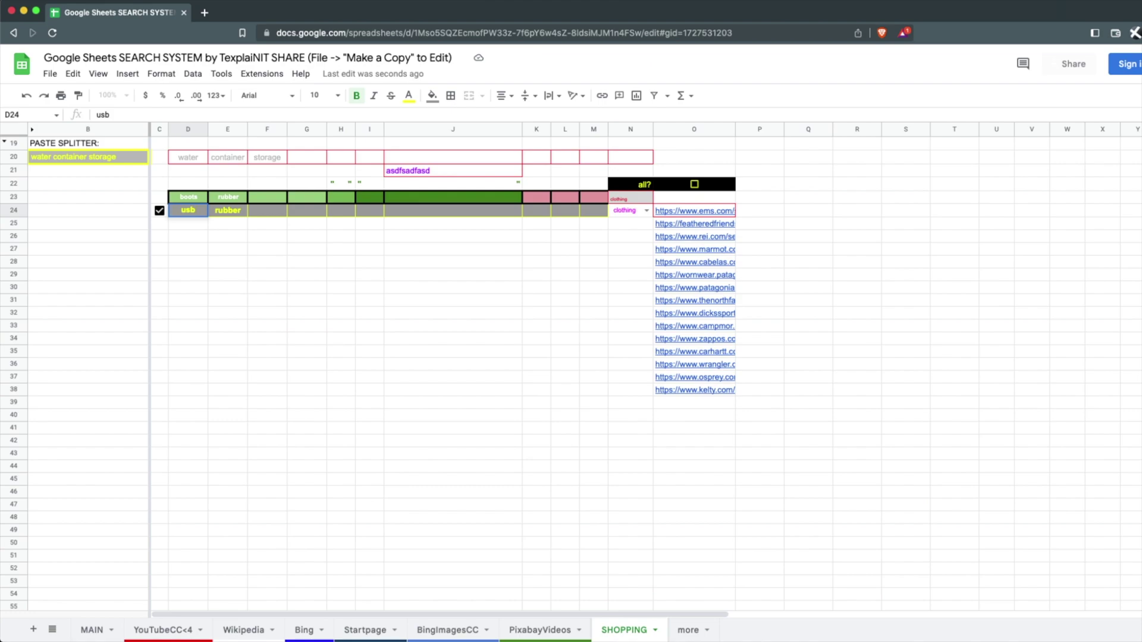
{"action": "key", "text": "Tab"}
{"action": "type", "text": "c"}
{"action": "key", "text": "Tab"}
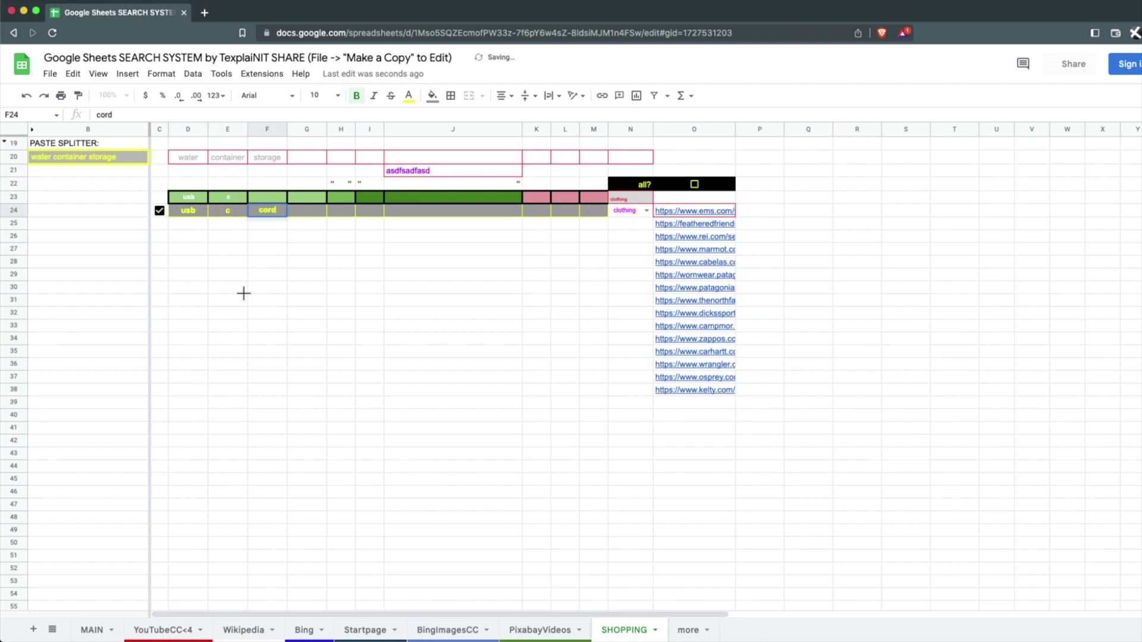
{"action": "type", "text": "cord"}
{"action": "left_click", "coordinate": [244, 293]}
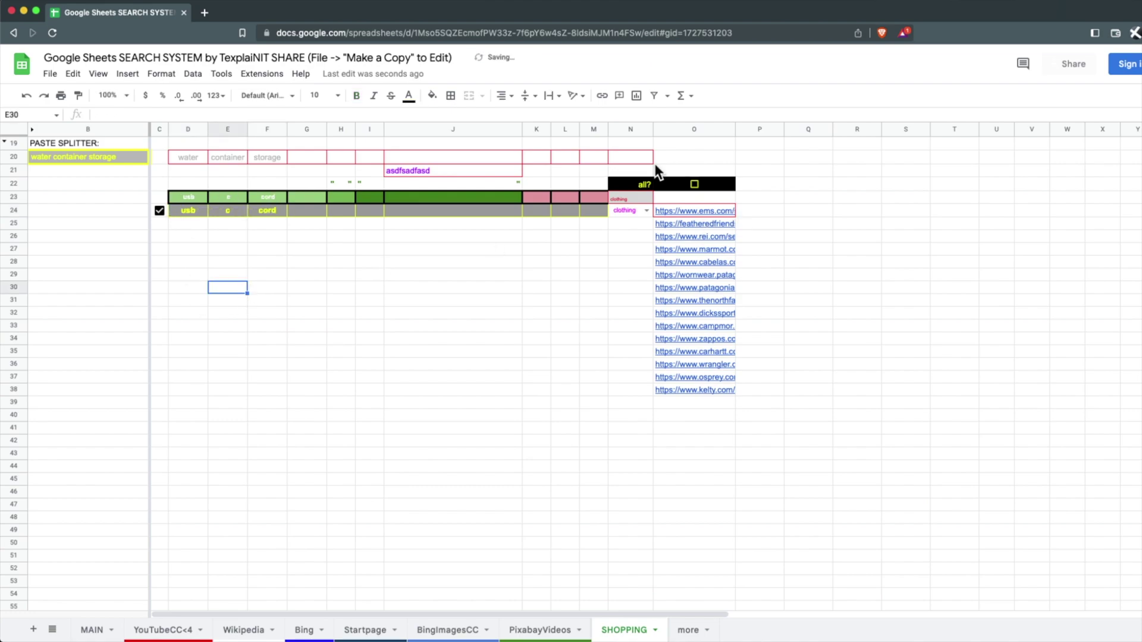
Turn all? back on and select the 23 store links in O24:O46.
{"action": "left_click", "coordinate": [695, 185]}
{"action": "left_click", "coordinate": [712, 210]}
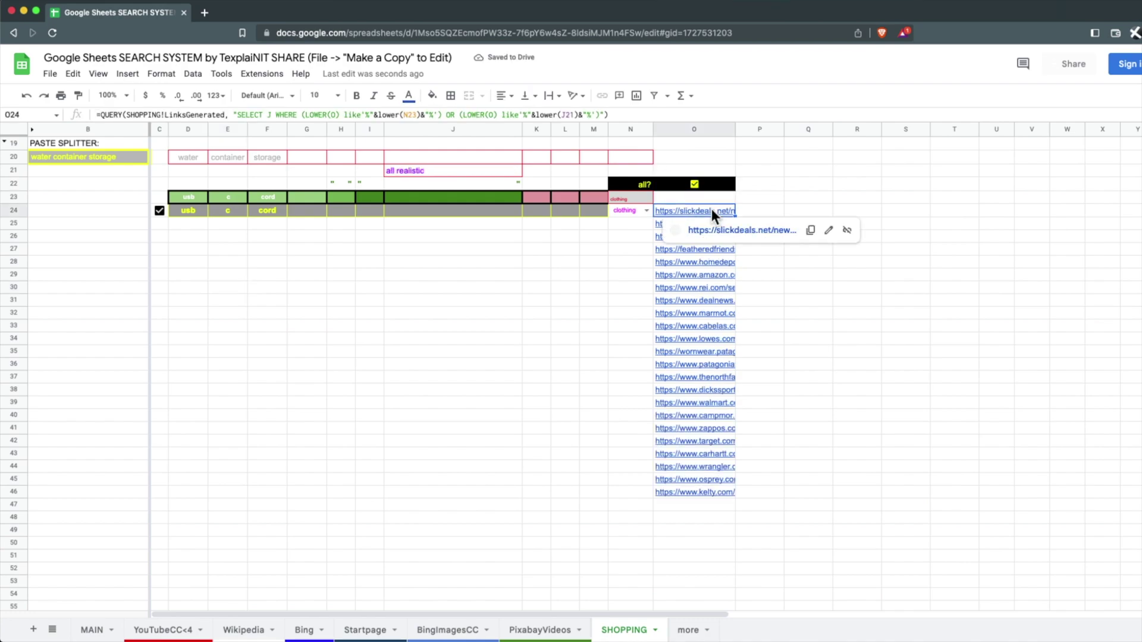
{"action": "left_click", "coordinate": [708, 494], "text": "shift"}
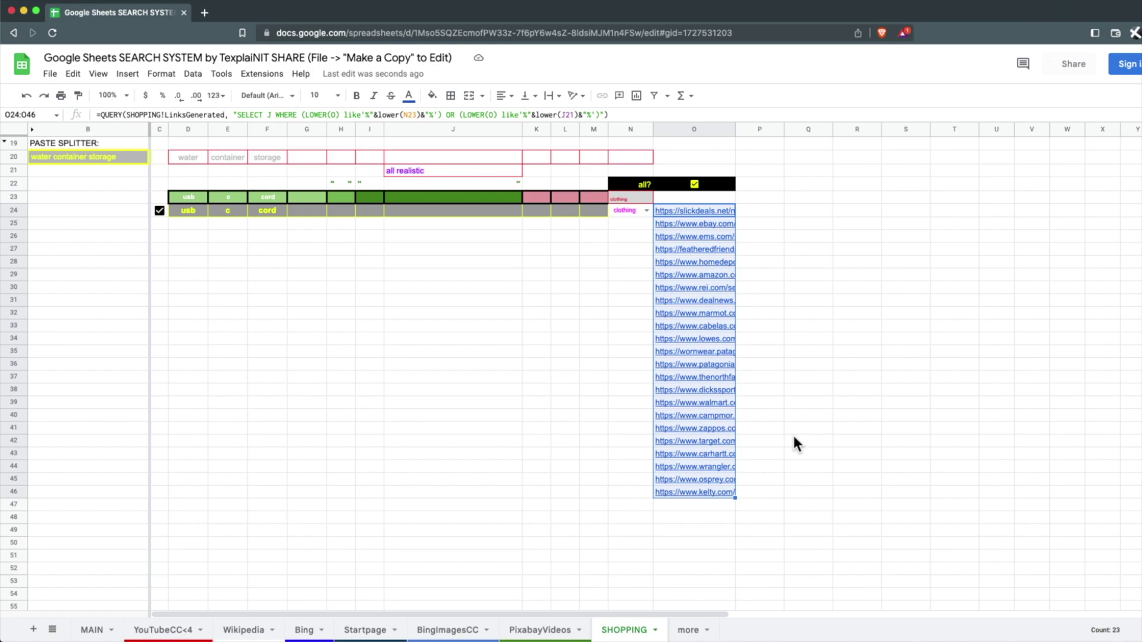
Open all selected store links for 'usb c cord' and view the Cabela's and The North Face results.
{"action": "key", "text": "alt+Return"}
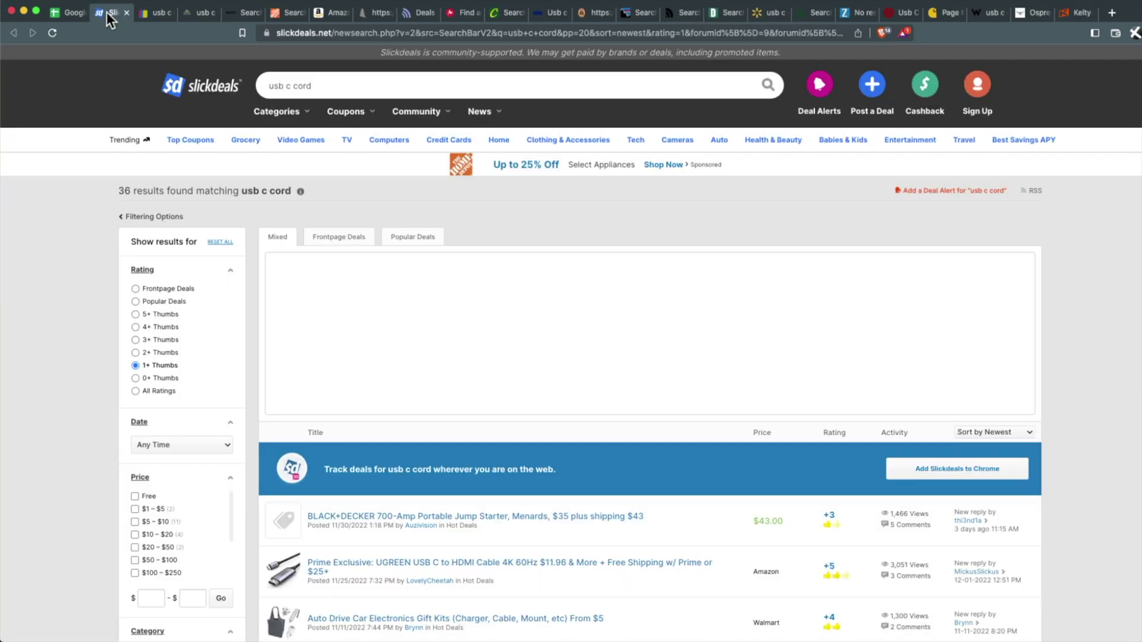
{"action": "key", "text": "ctrl+Tab"}
{"action": "key", "text": "ctrl+Tab"}
{"action": "key", "text": "ctrl+Tab"}
{"action": "key", "text": "ctrl+Tab"}
{"action": "key", "text": "ctrl+Tab"}
{"action": "key", "text": "ctrl+Tab"}
{"action": "key", "text": "ctrl+Tab"}
{"action": "key", "text": "ctrl+Tab"}
{"action": "key", "text": "ctrl+Tab"}
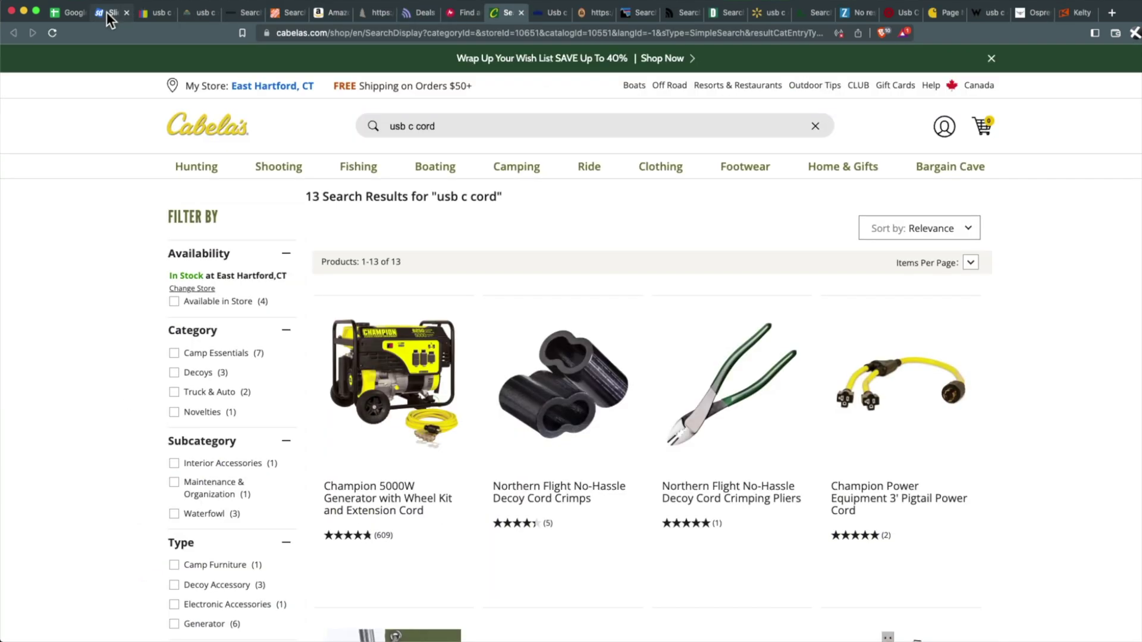
{"action": "key", "text": "ctrl+Tab"}
{"action": "key", "text": "ctrl+Tab"}
{"action": "key", "text": "ctrl+Tab"}
{"action": "key", "text": "ctrl+Tab"}
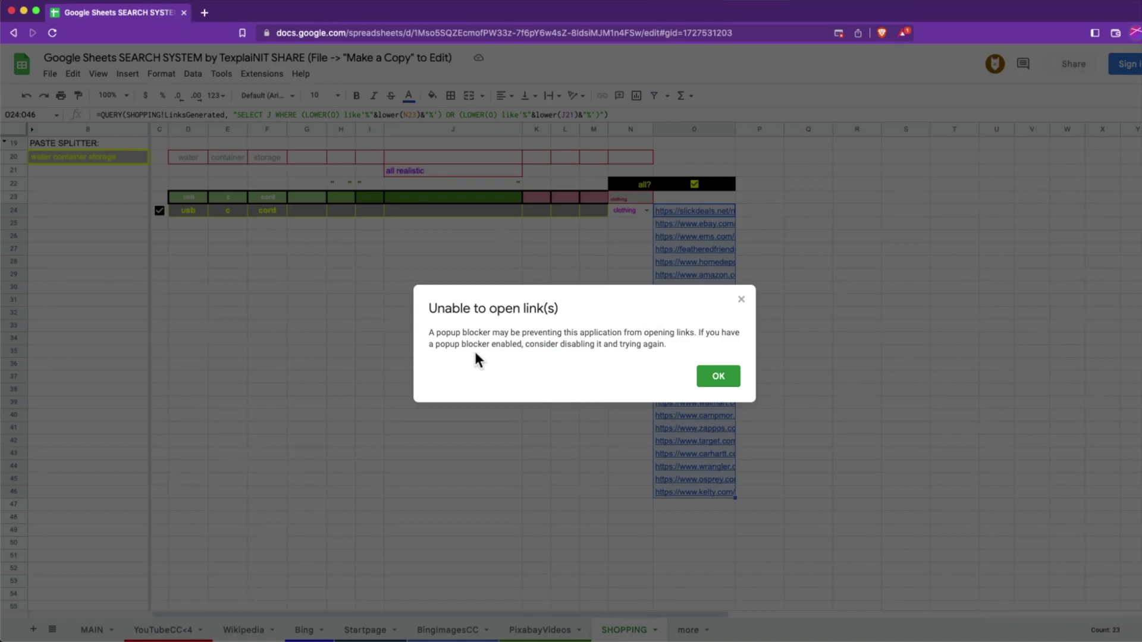
Dismiss the 'Unable to open link(s)' warning and always allow pop-ups and redirects from docs.google.com.
{"action": "left_click", "coordinate": [718, 377]}
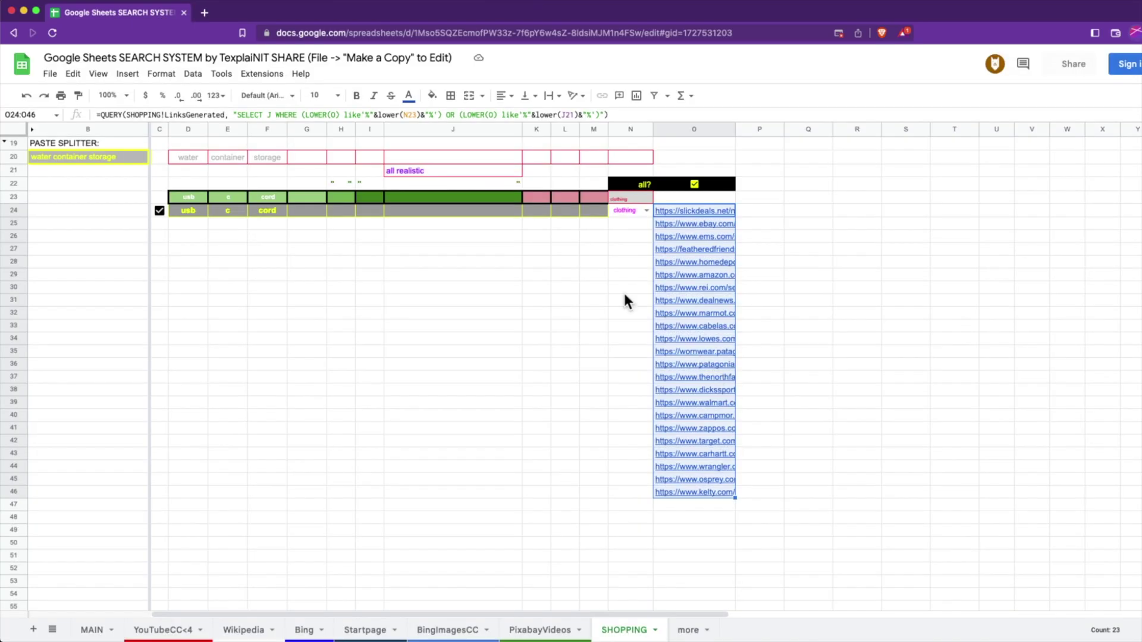
{"action": "left_click", "coordinate": [840, 33]}
{"action": "left_click", "coordinate": [777, 128]}
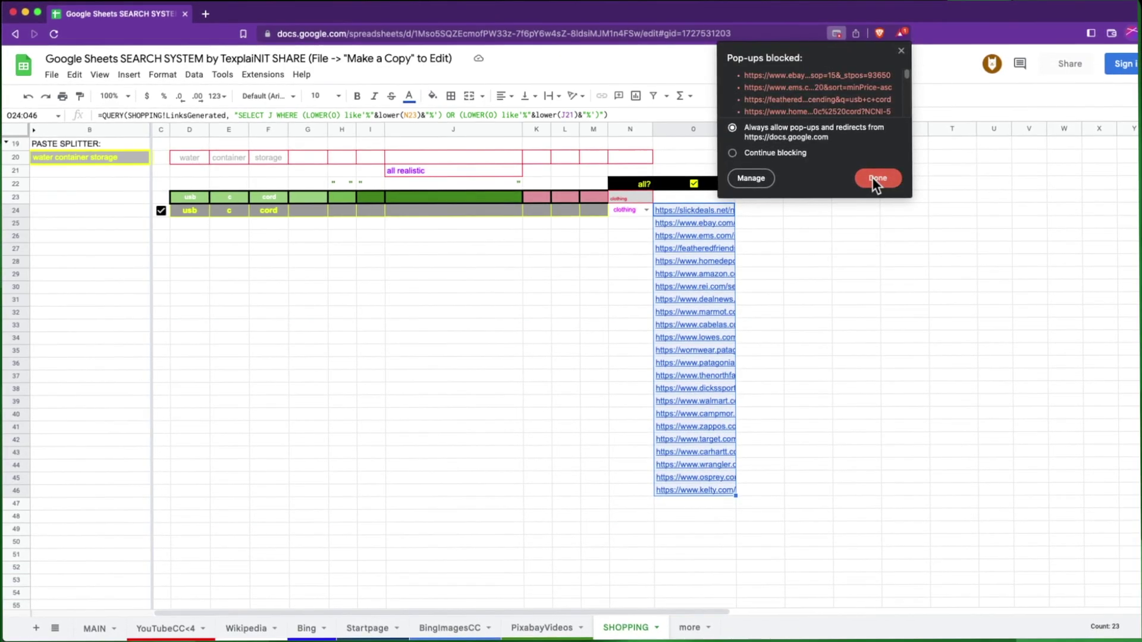
{"action": "left_click", "coordinate": [872, 177]}
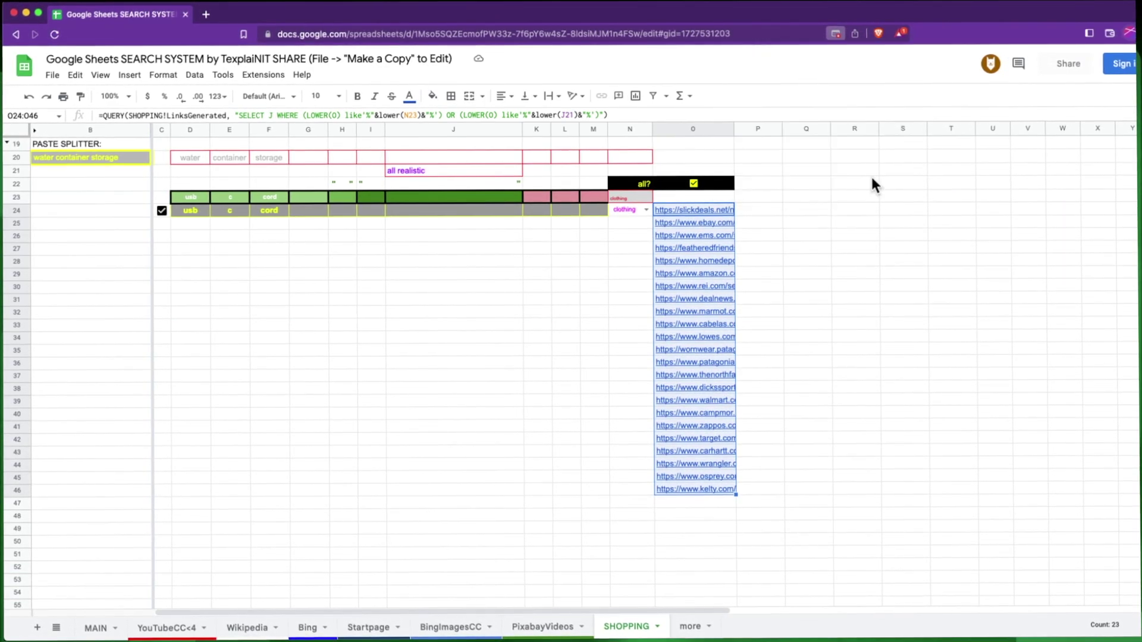